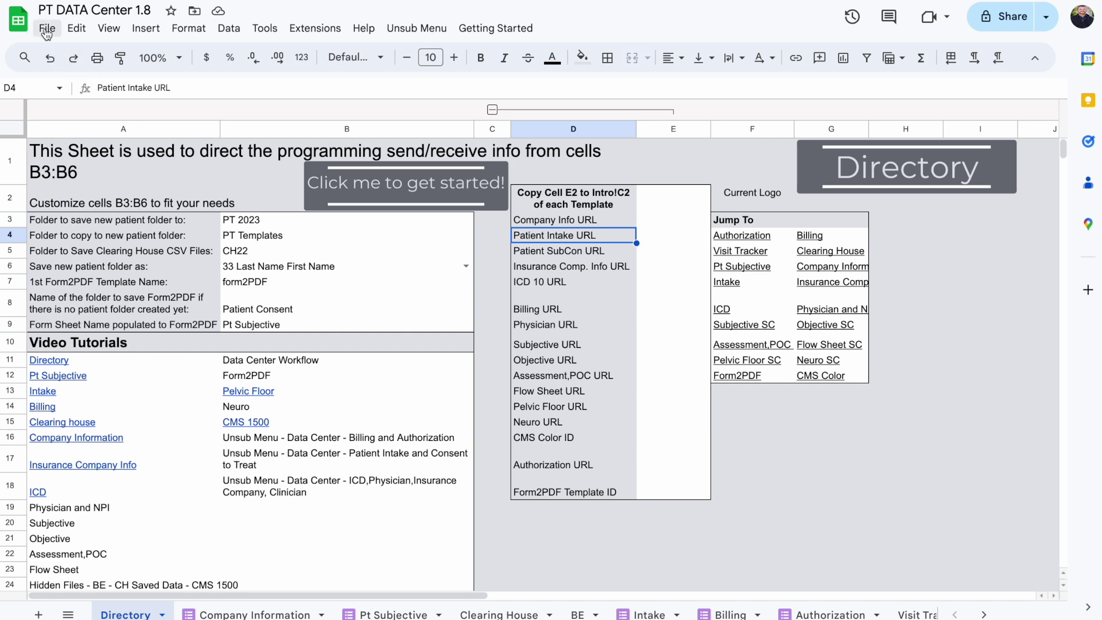
Review the Data Center's custom menus, then launch the get-started script and accept the authorization prompt
click(401, 32)
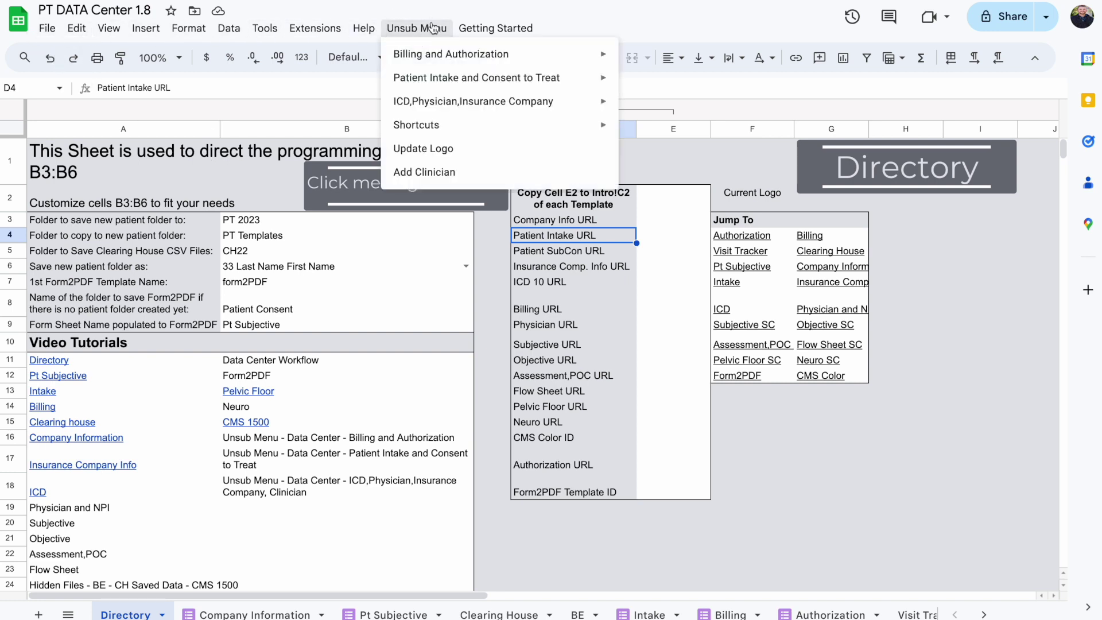
mouse_move(484, 28)
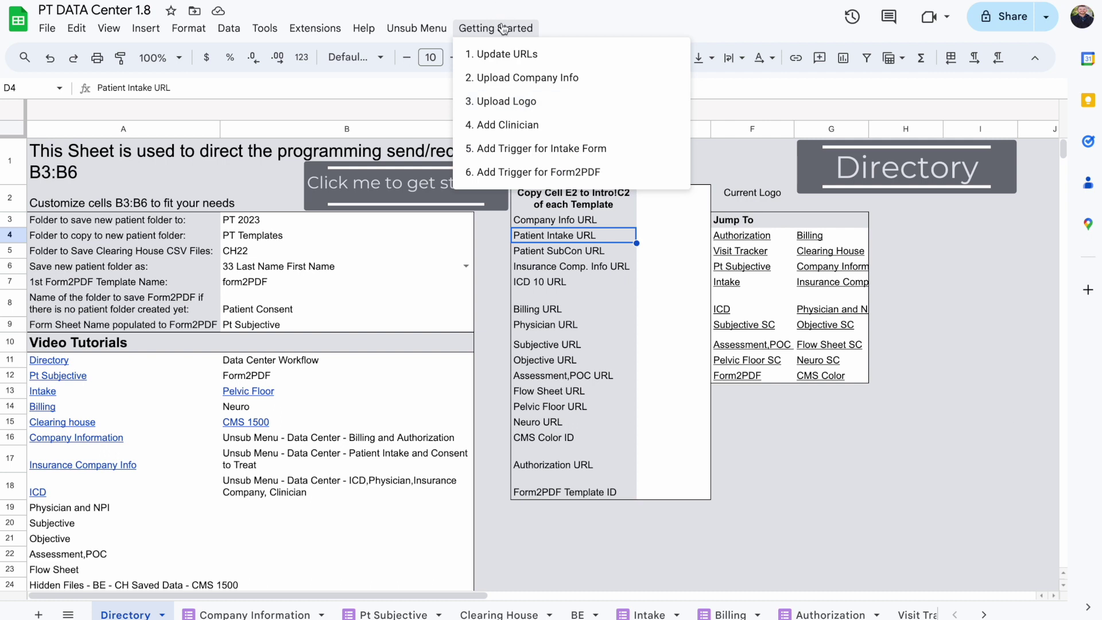
click(493, 251)
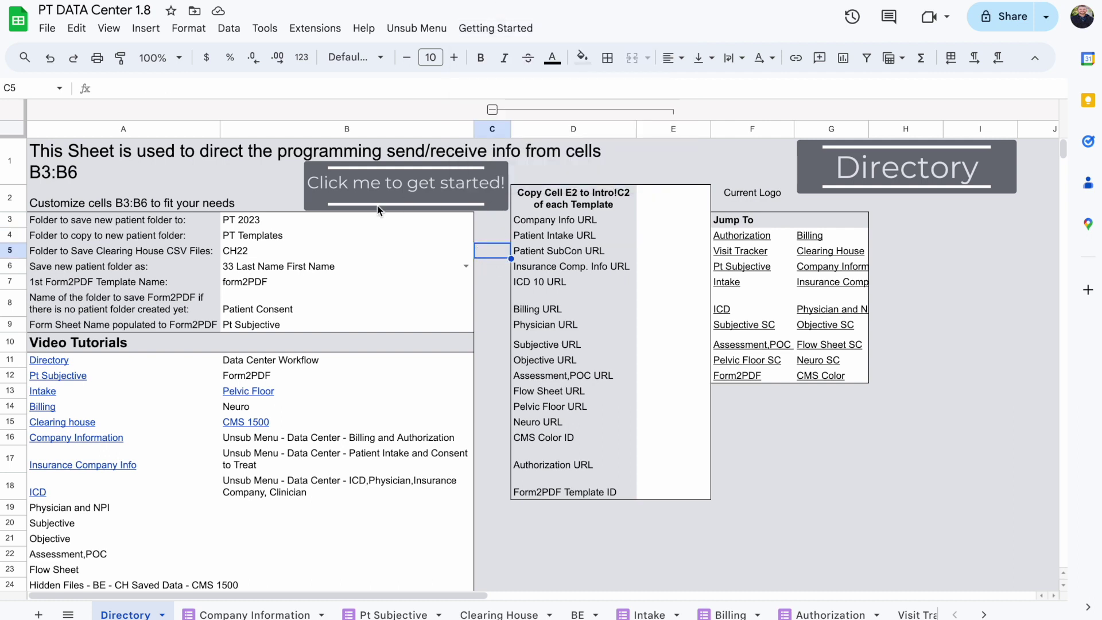
click(391, 195)
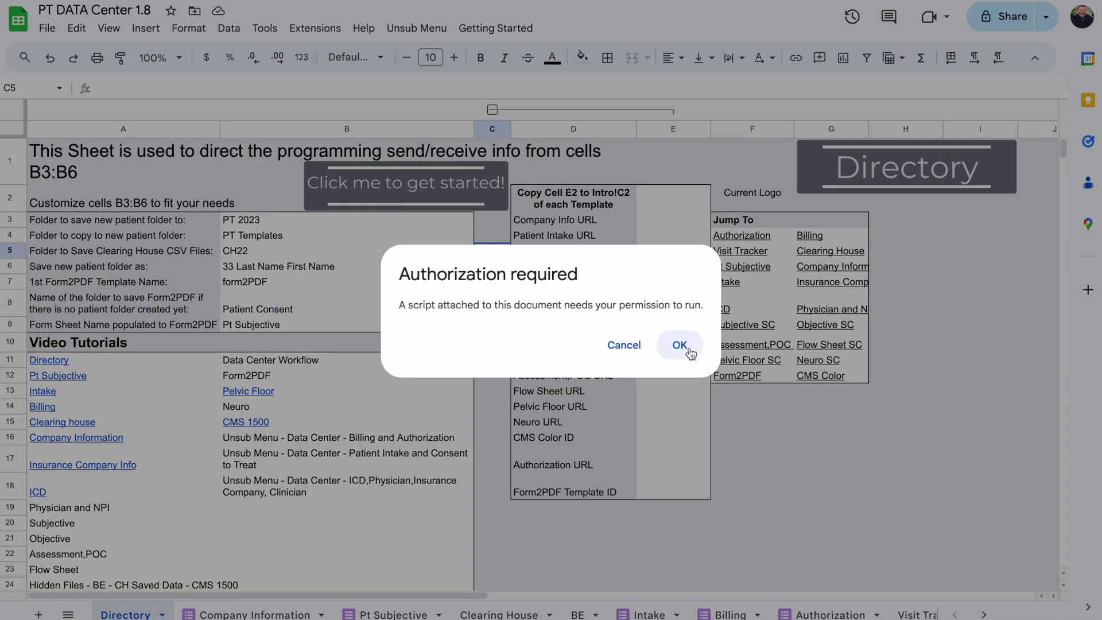
click(682, 346)
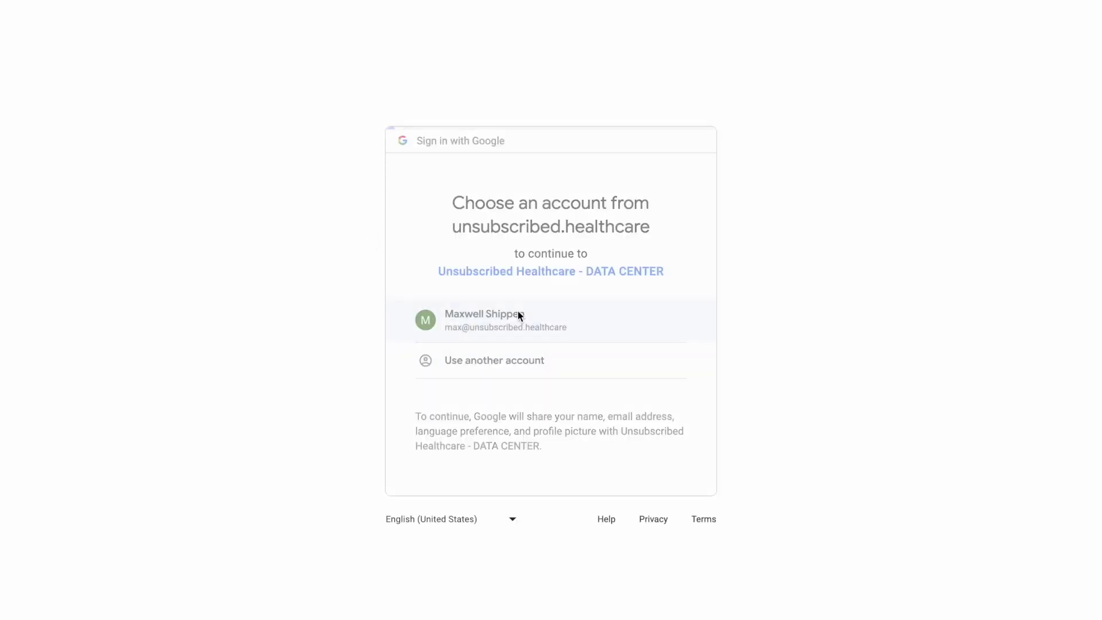
Choose the Google account and continue to the Data Center app's permissions page
click(518, 315)
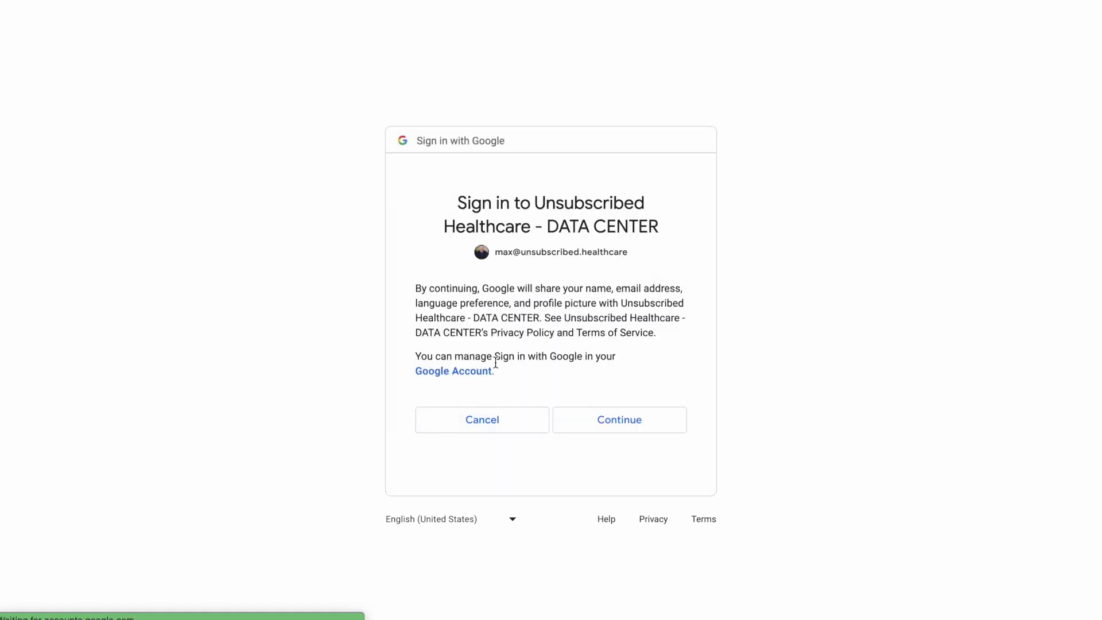
click(613, 424)
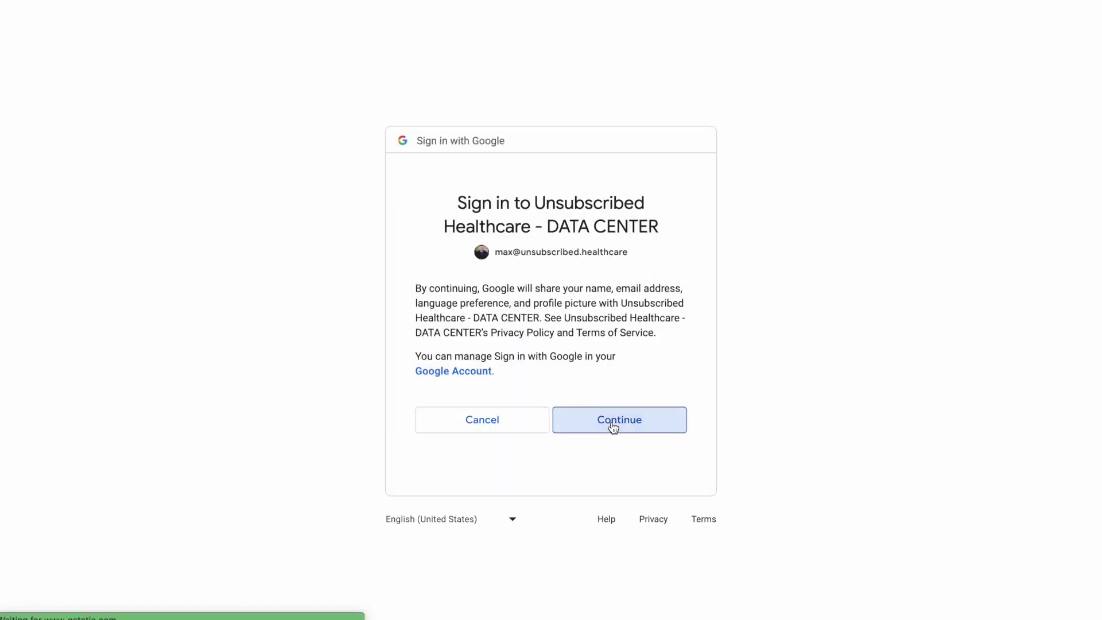
scroll(459, 423, down, 7)
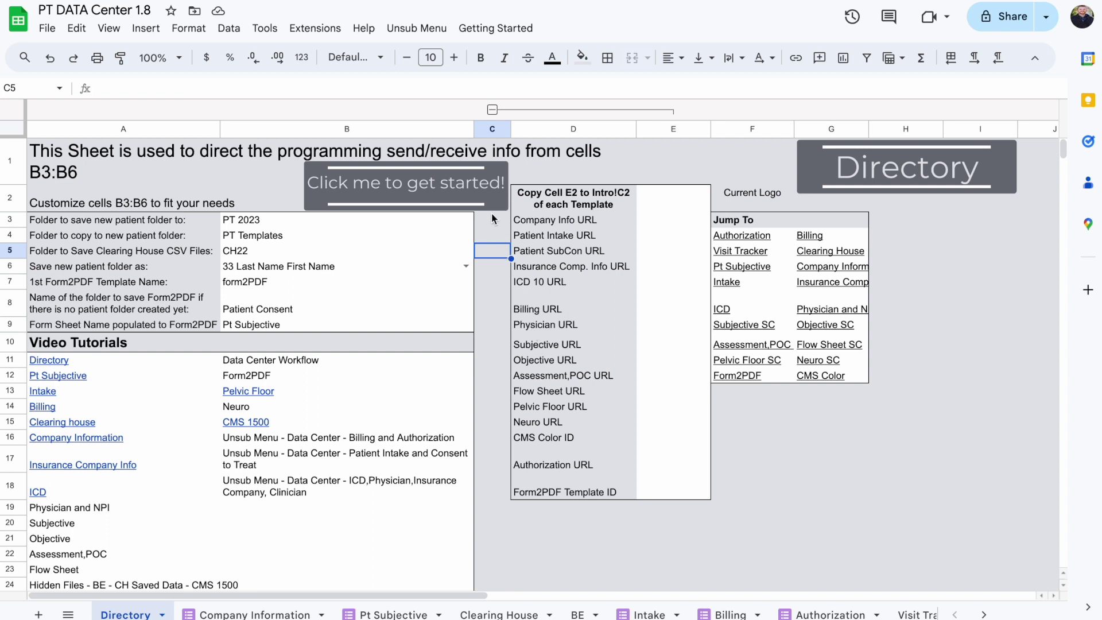
Rerun the get-started script, acknowledge initialization, and confirm trigger creation once template URLs appear
click(483, 192)
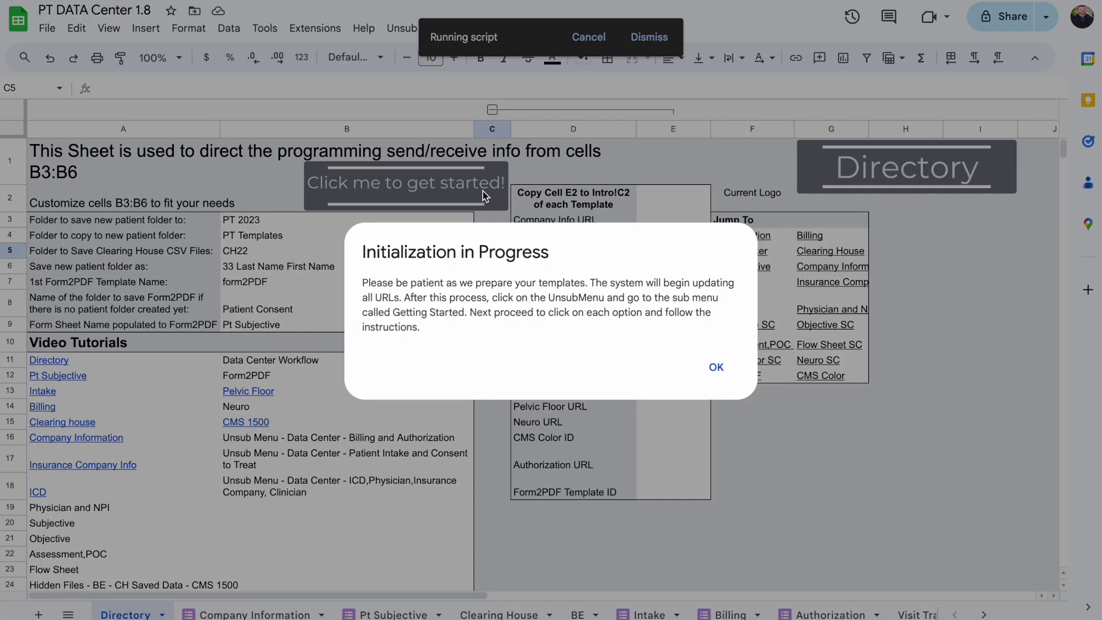
click(716, 366)
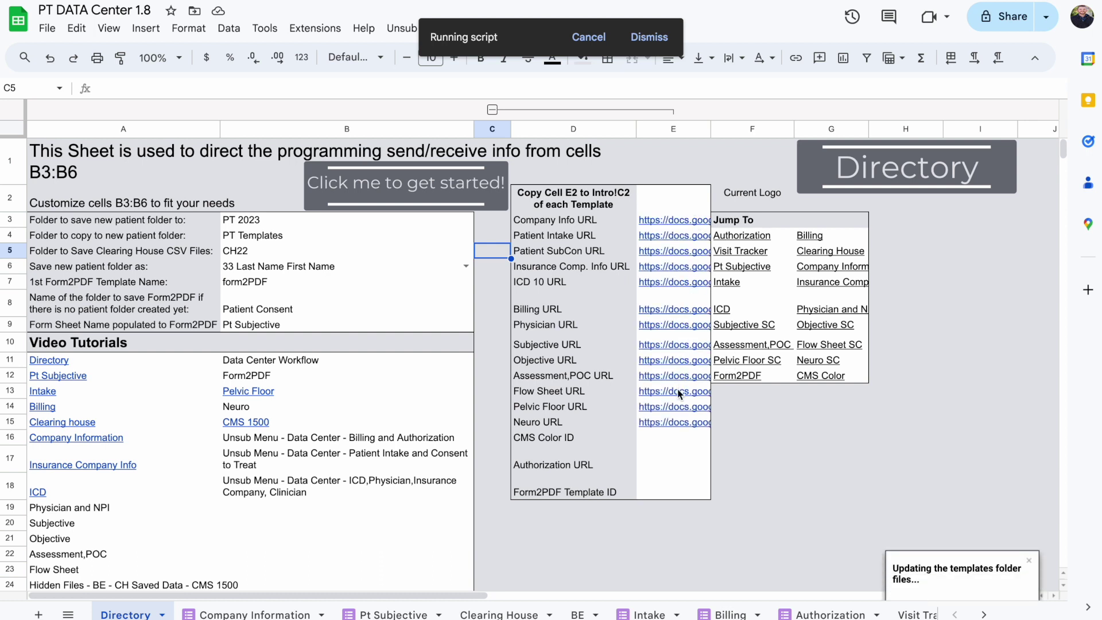
mouse_move(678, 412)
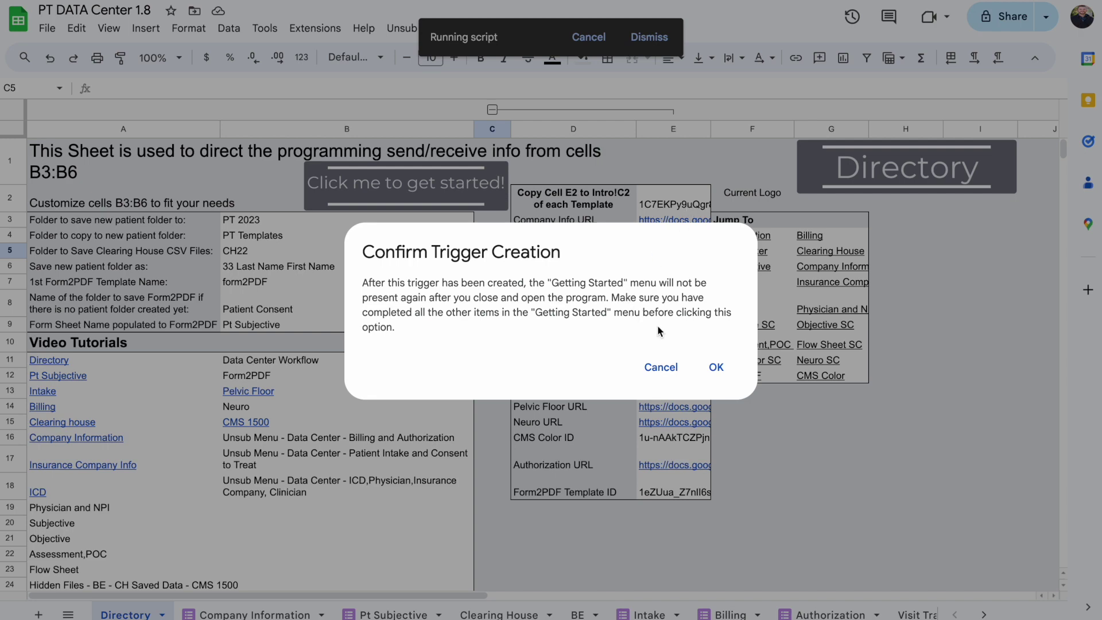
click(716, 367)
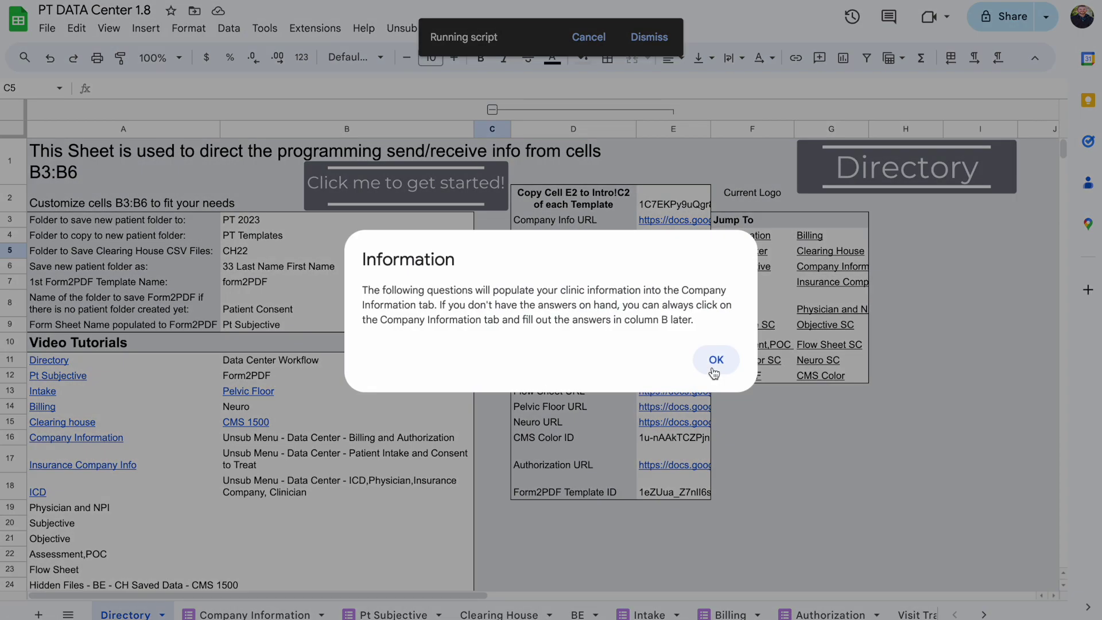
Enter 'Direct Access Therapy LLC' as the company name and PT as the company type
click(714, 372)
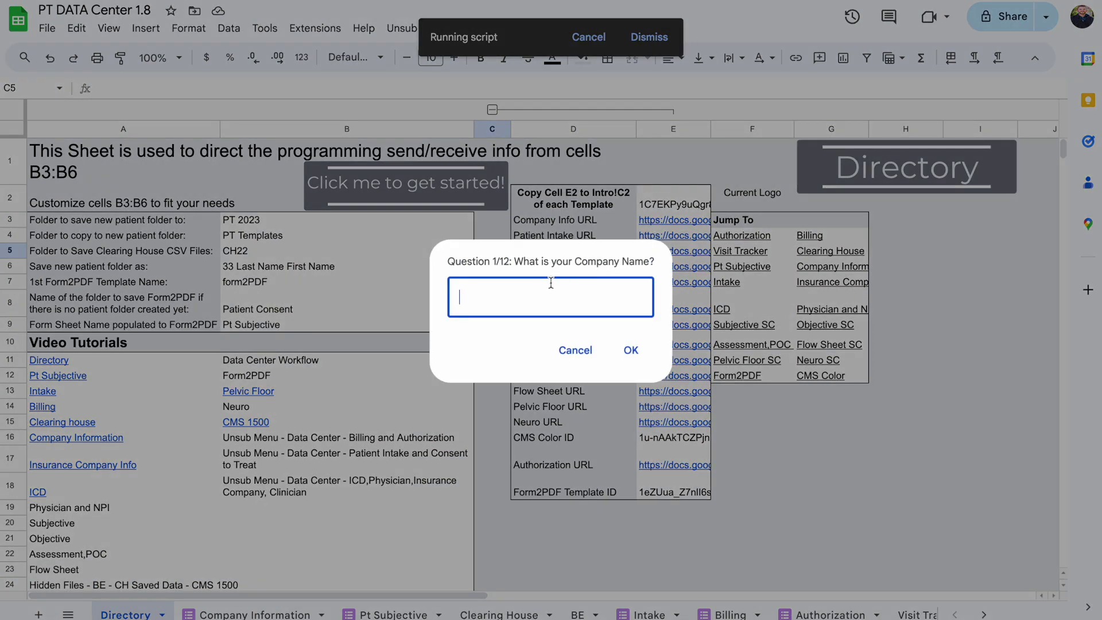
text(Direct Access Therapy LLC)
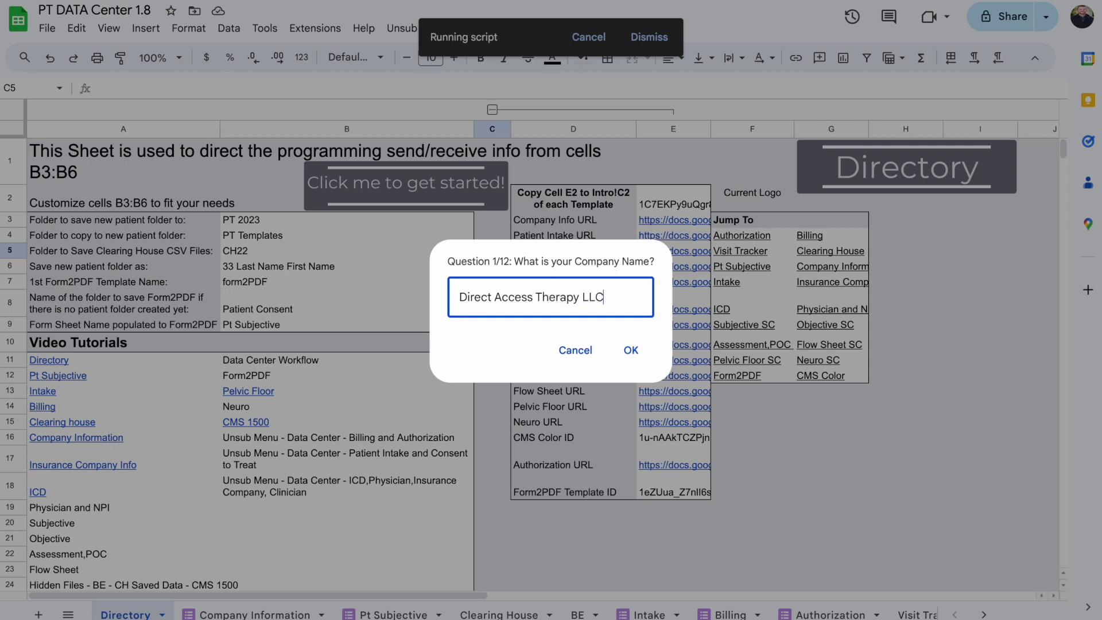
key(Return)
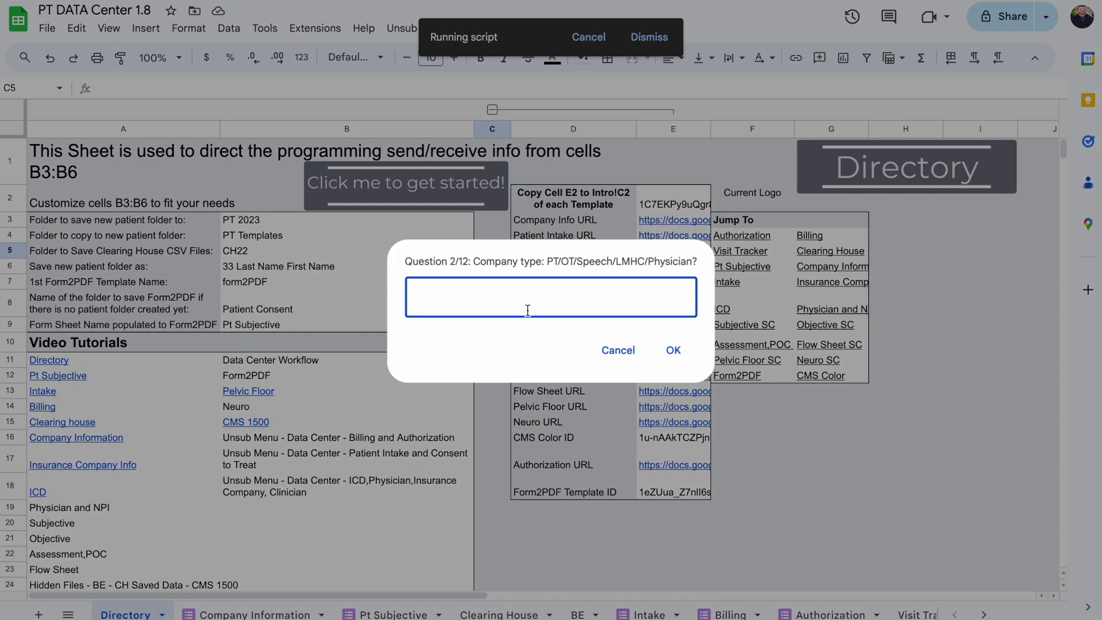
text(PT)
key(Return)
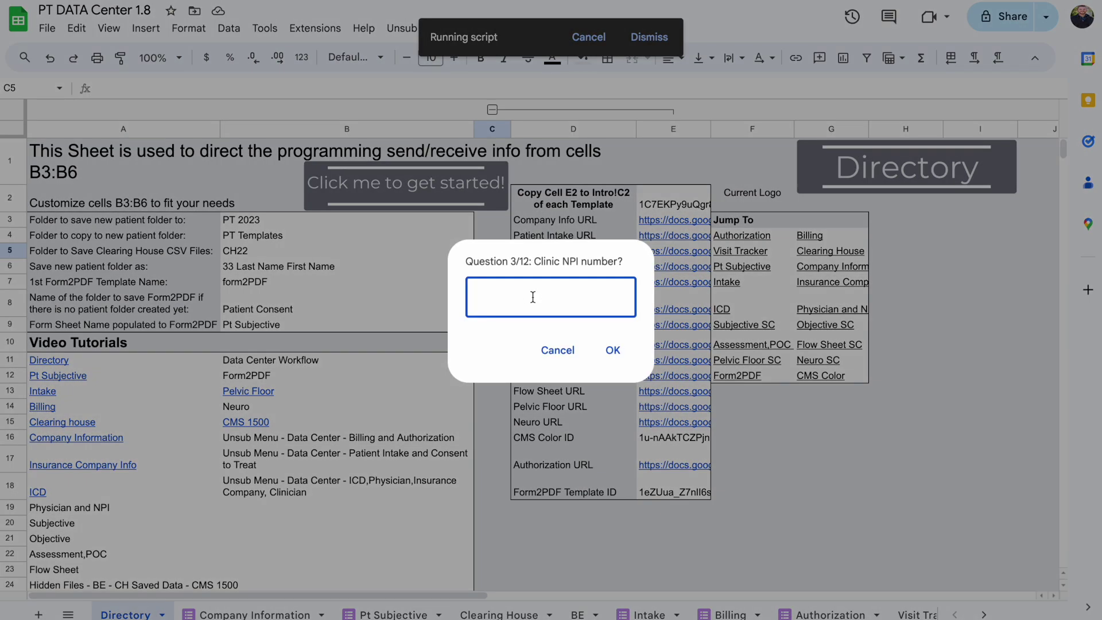
Enter the clinic's NPI number, company e-mail address and street address
text(0987654321)
key(Return)
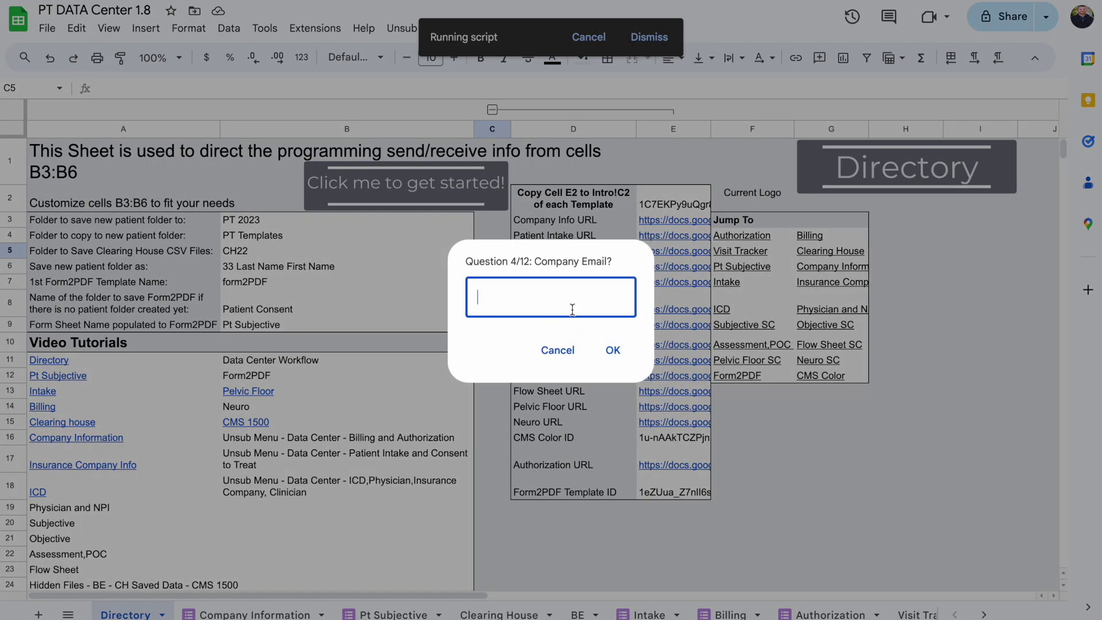
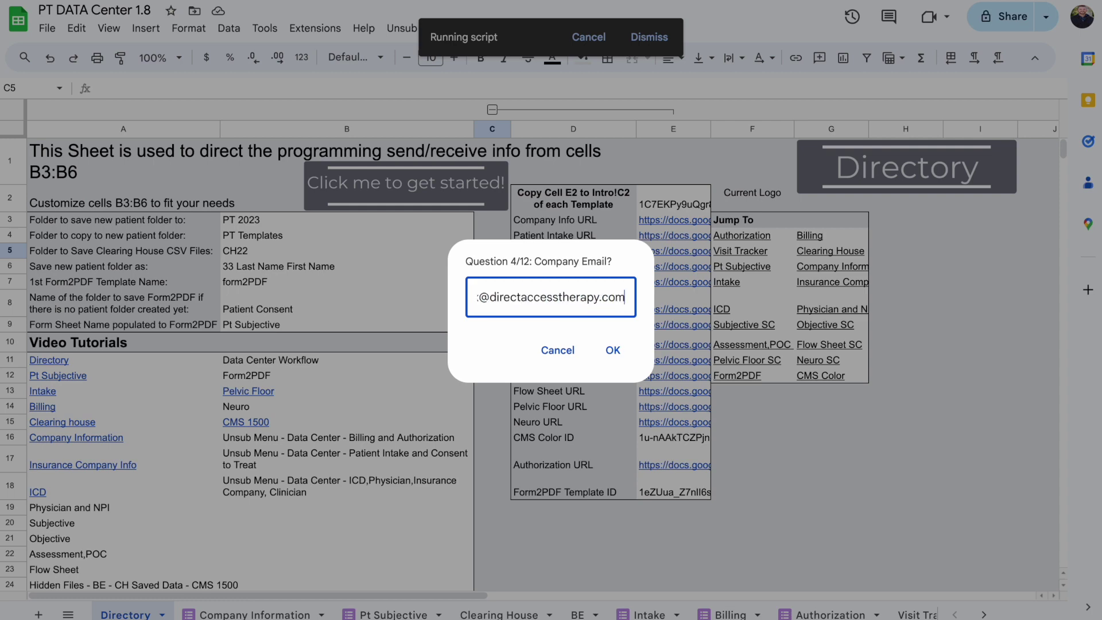
key(Return)
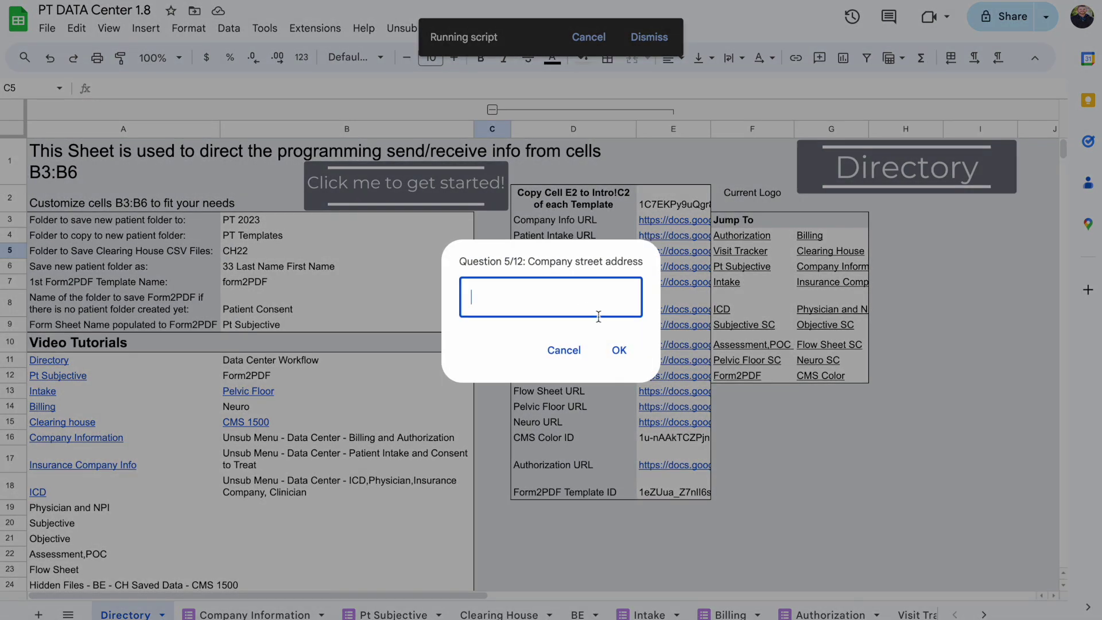
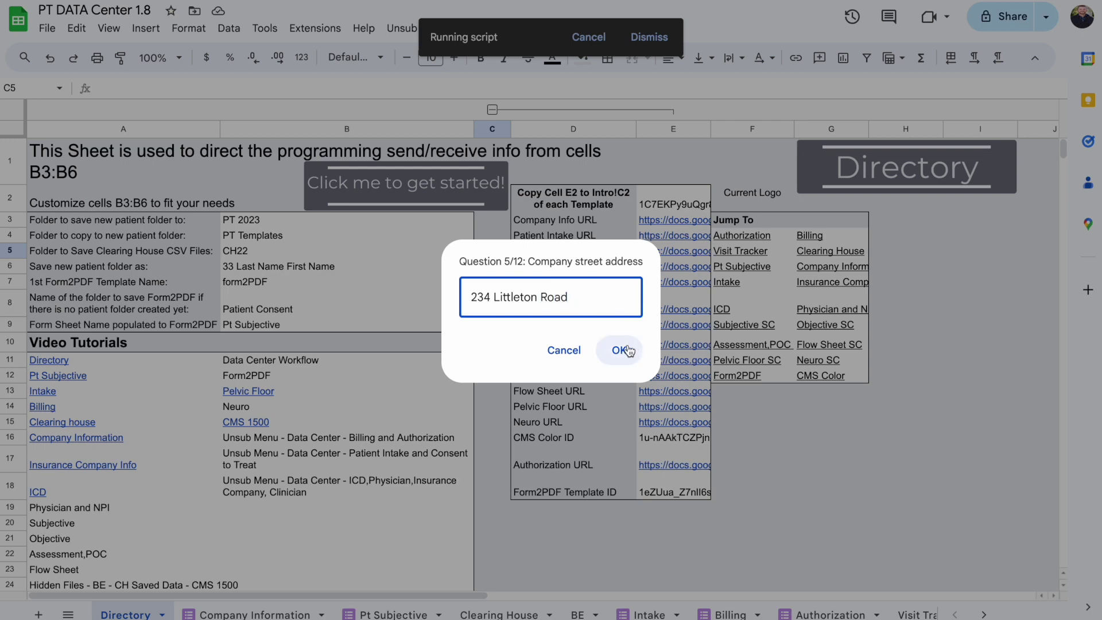
click(622, 347)
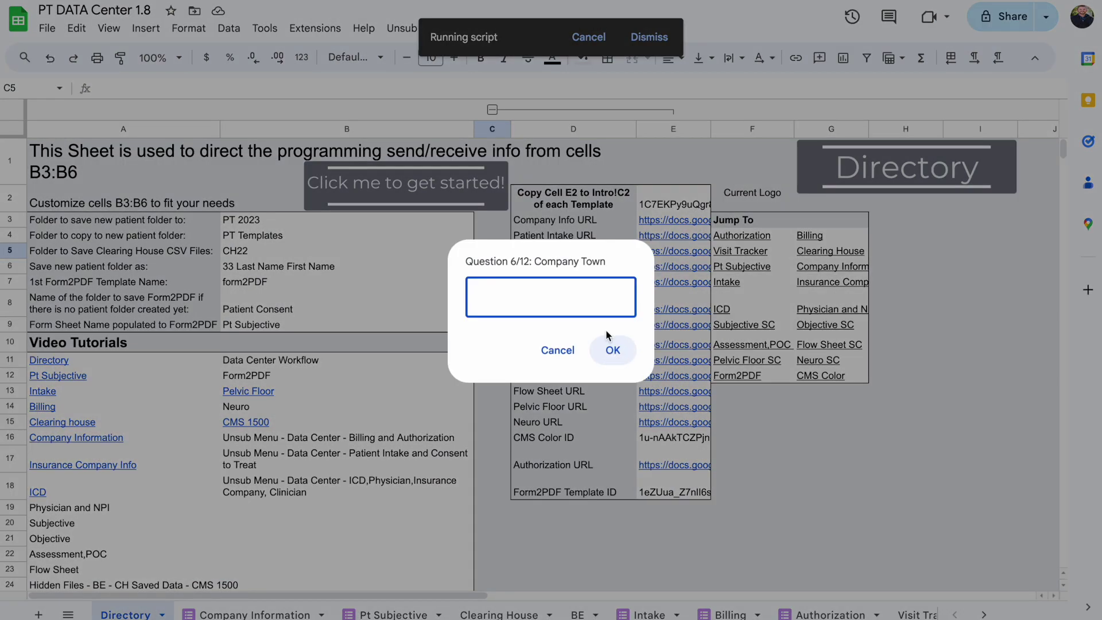
Enter the company's town, state and zip code
text(Westford)
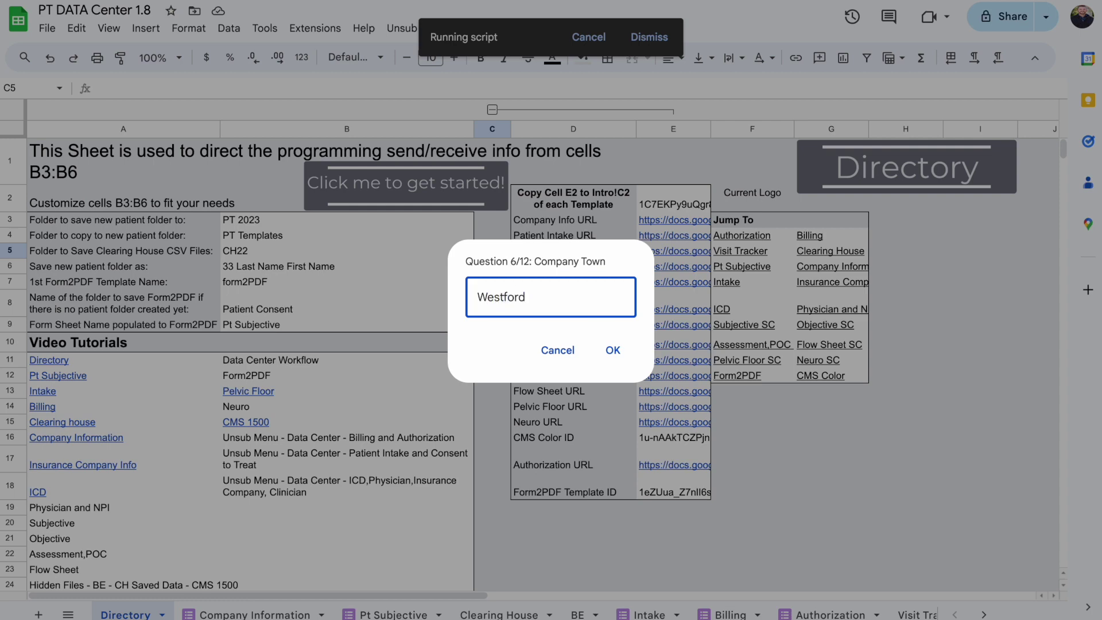
key(Return)
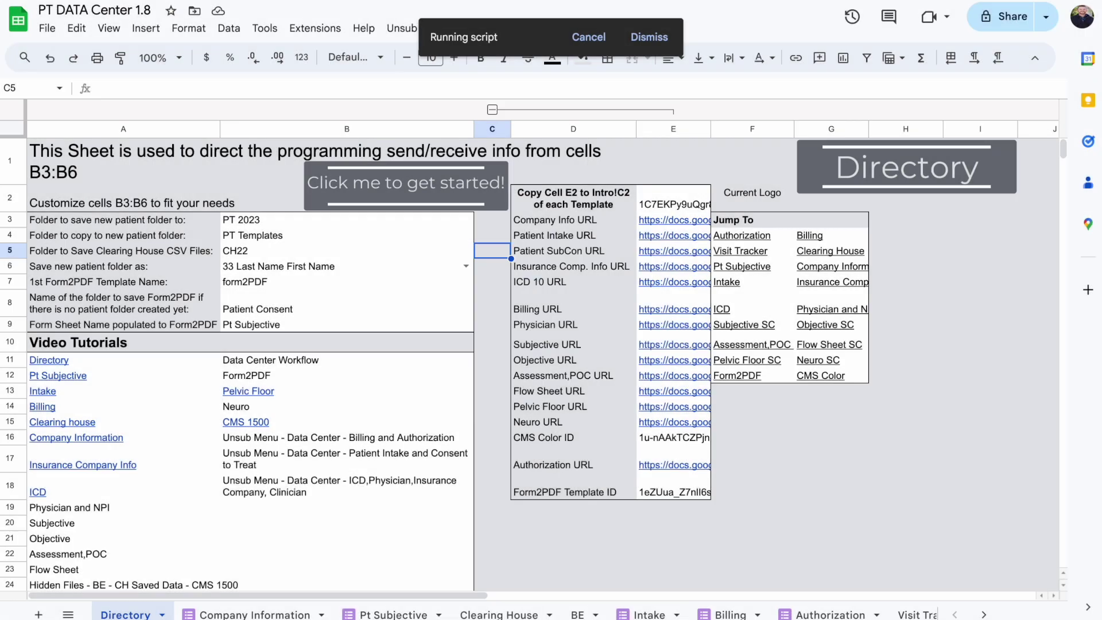
text(MA)
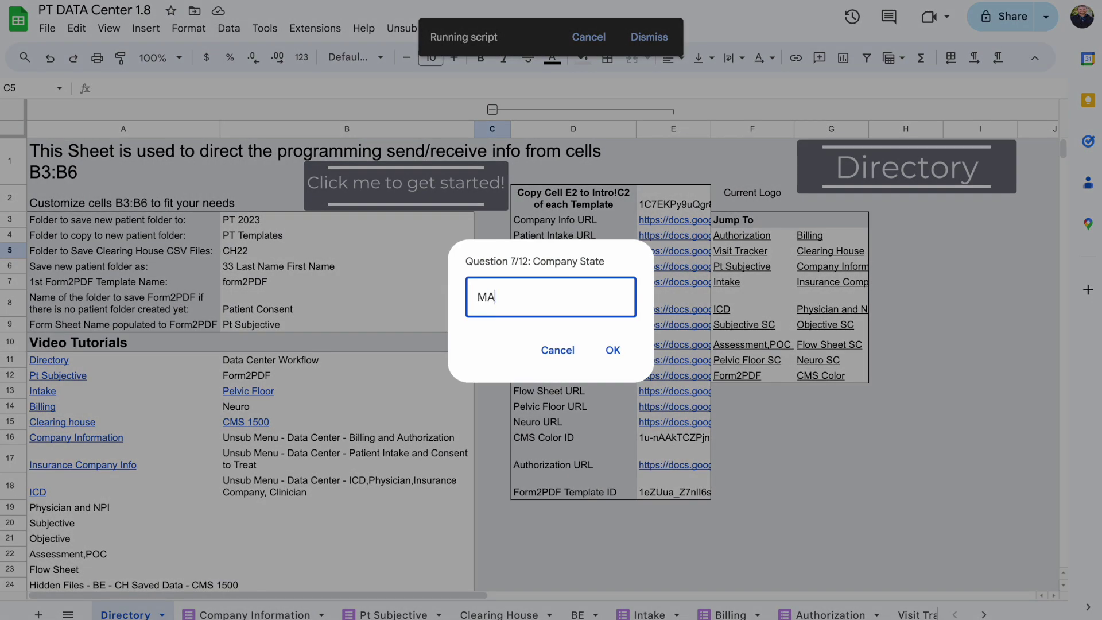
key(Return)
text(01886)
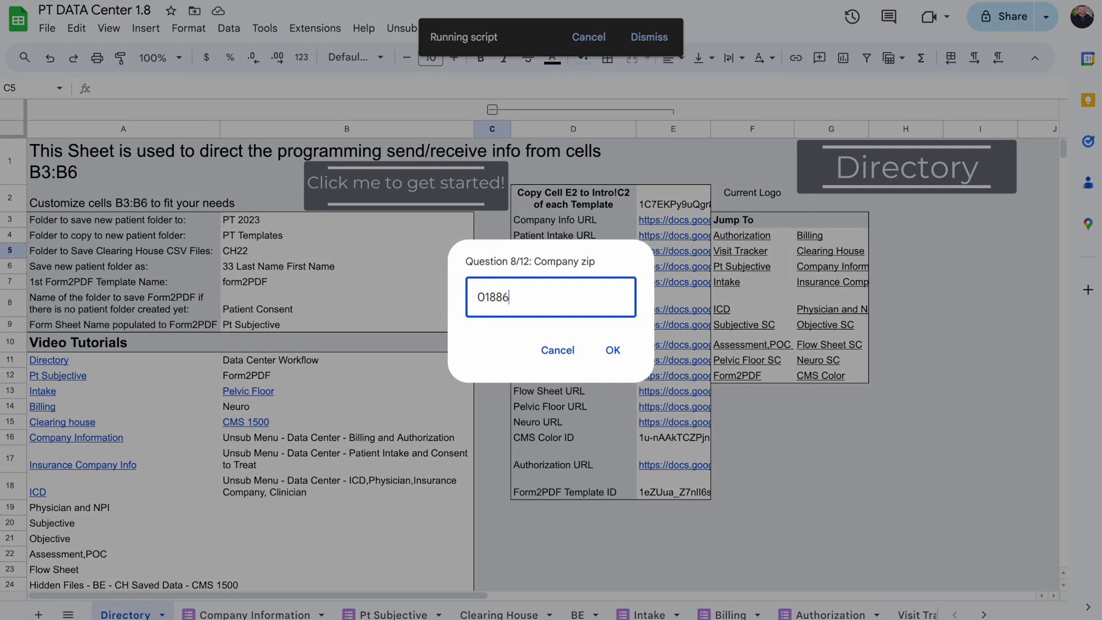
key(Return)
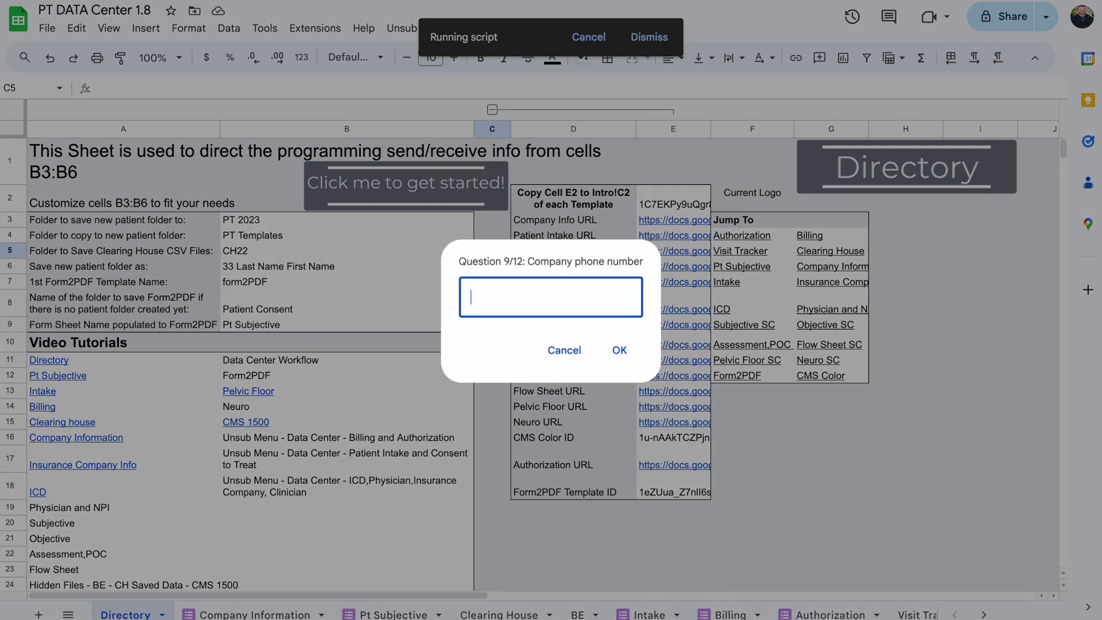
Enter the company phone number, correcting a typo, and the fax number
key(Return)
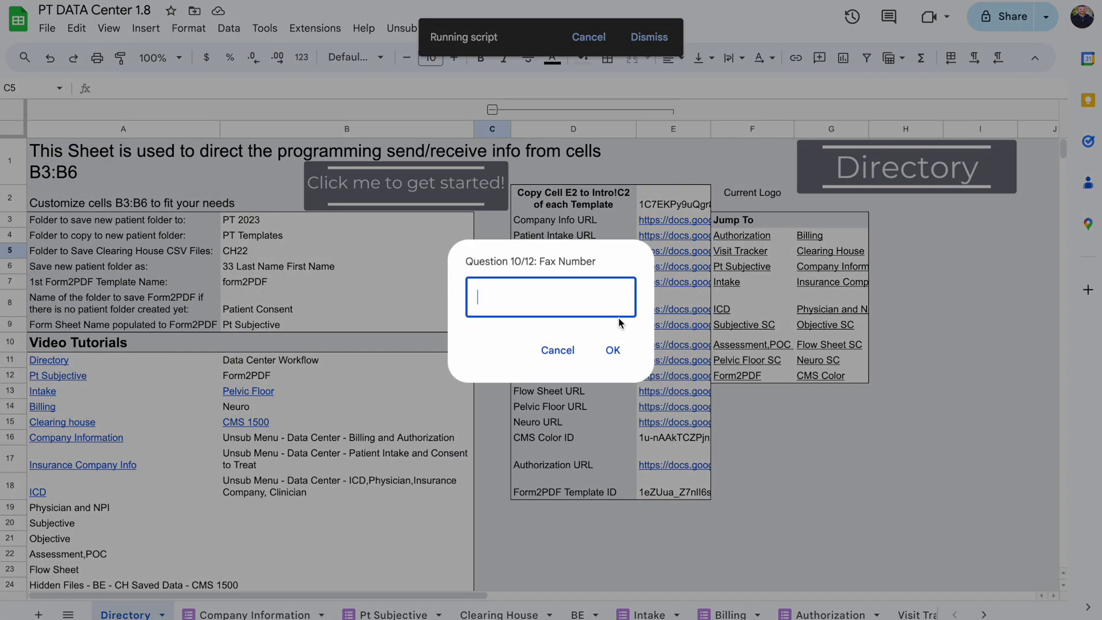
key(Return)
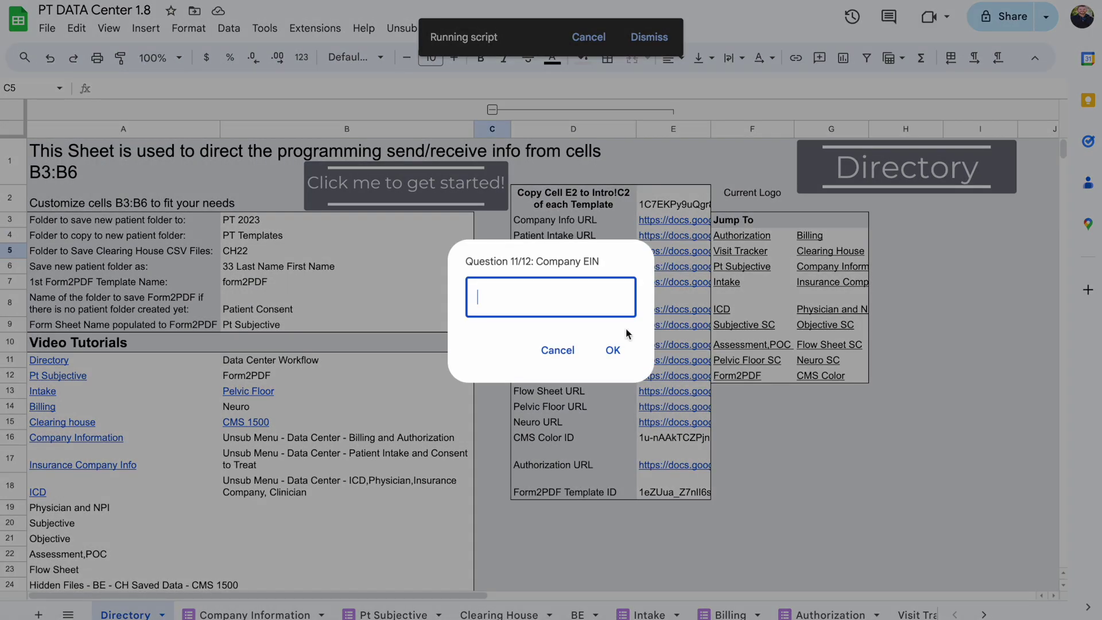
Enter the company's EIN and Group ID to finish the company questions
text(89-1234567890)
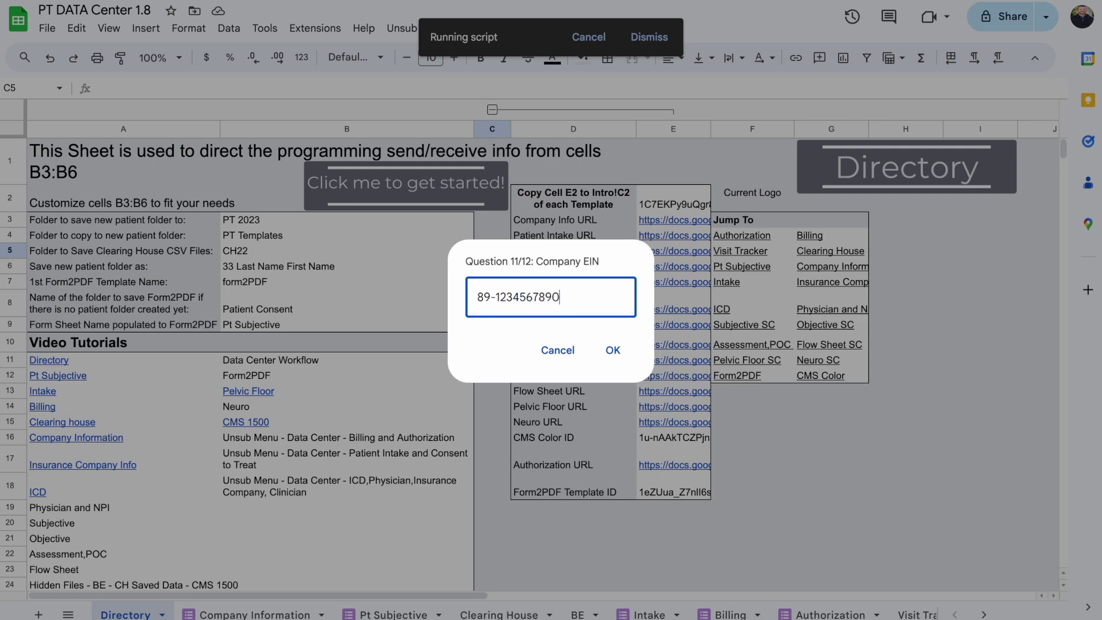
click(622, 351)
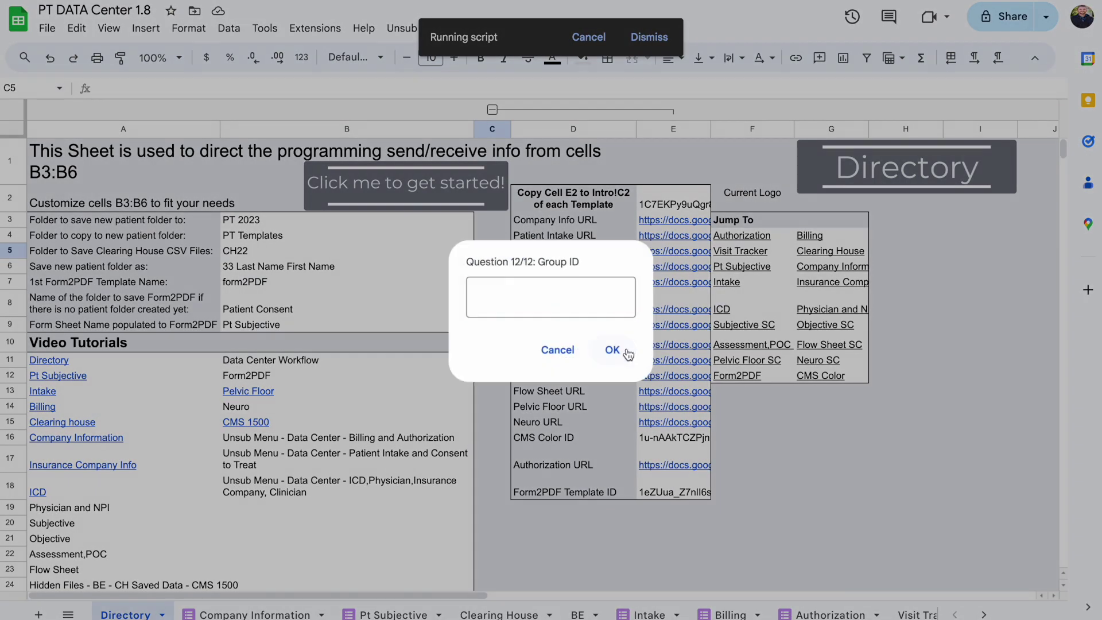
text(1234567890)
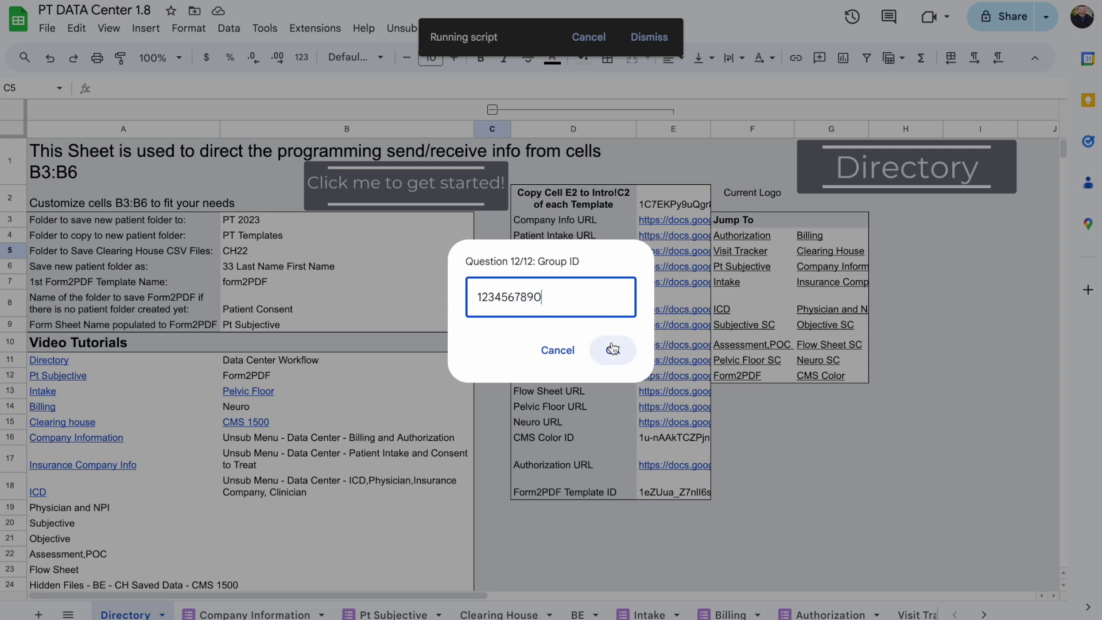
click(613, 350)
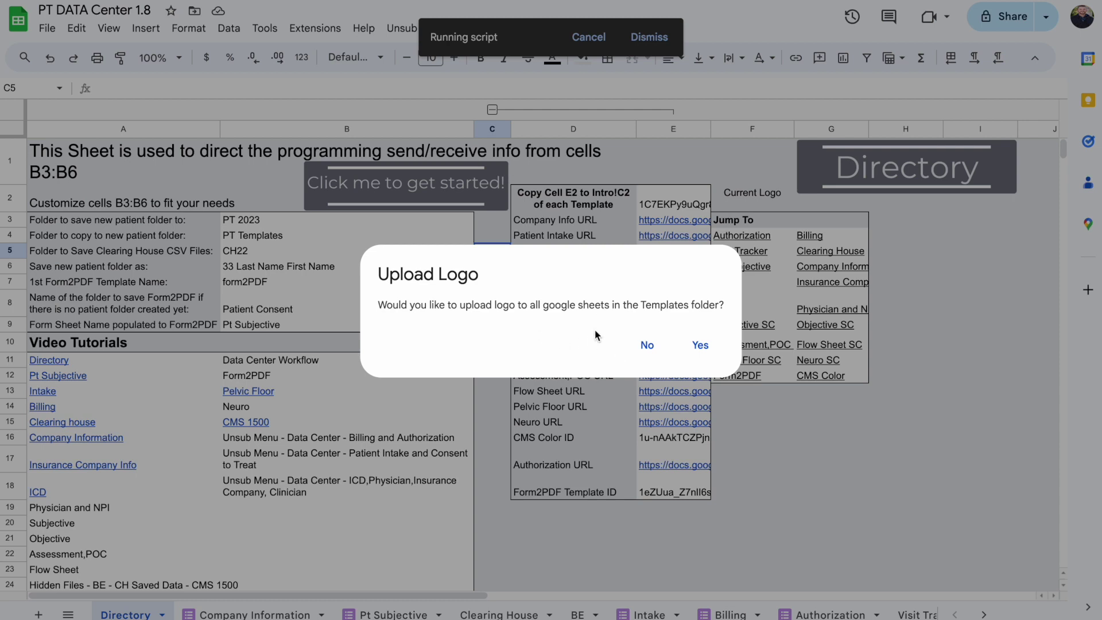
Agree to a logo upload, paste the logo image link, and upload it to all templates
click(707, 349)
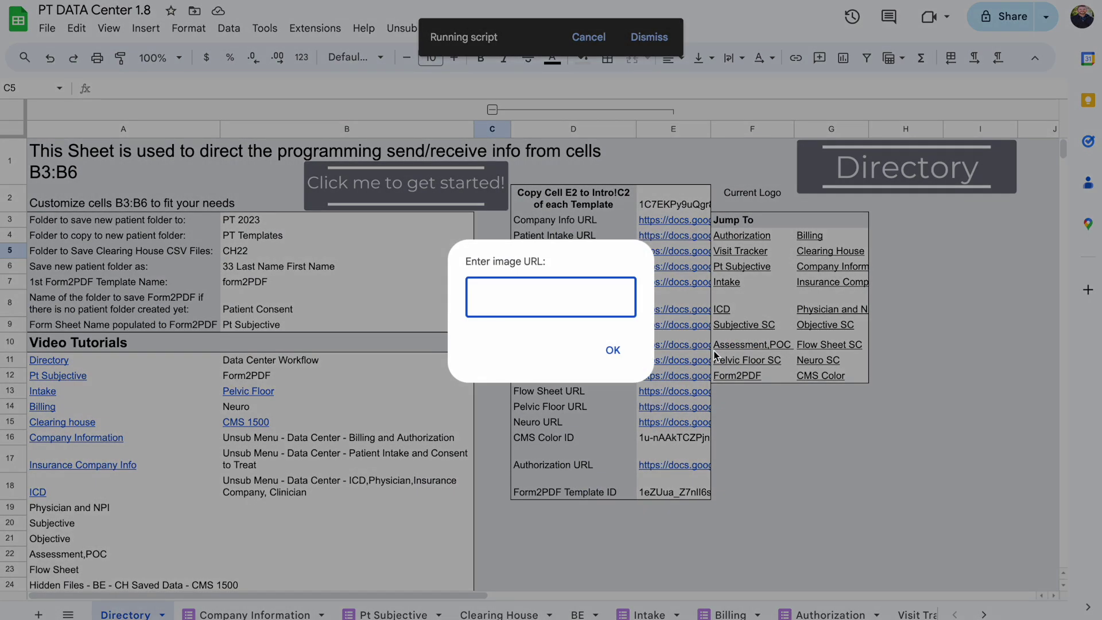
key(ctrl+v)
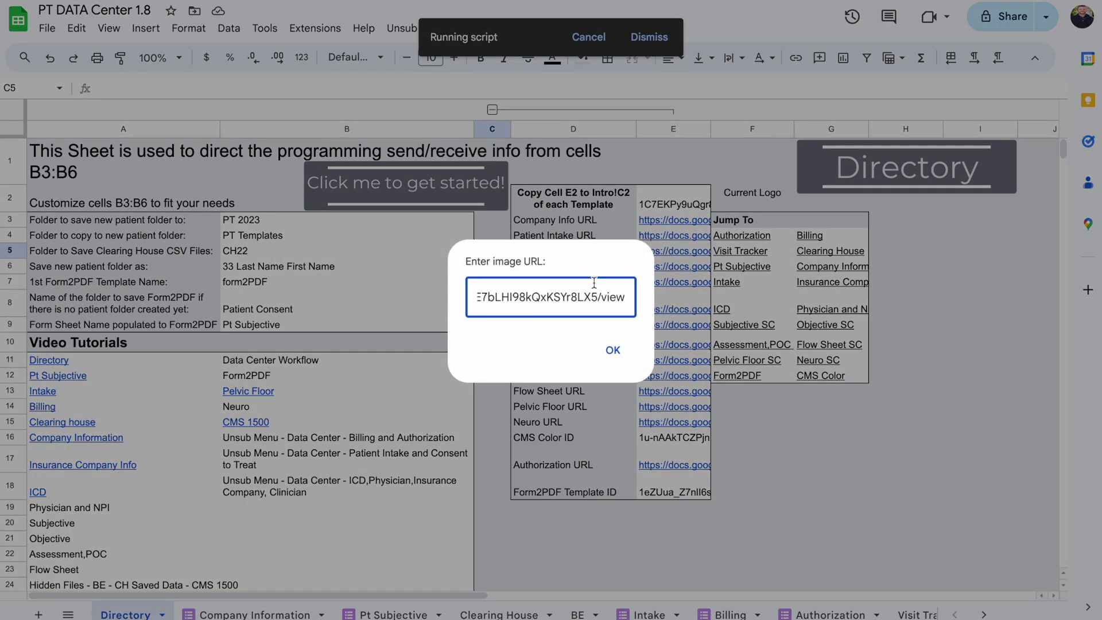
key(ctrl+a)
key(BackSpace)
key(ctrl+v)
click(612, 350)
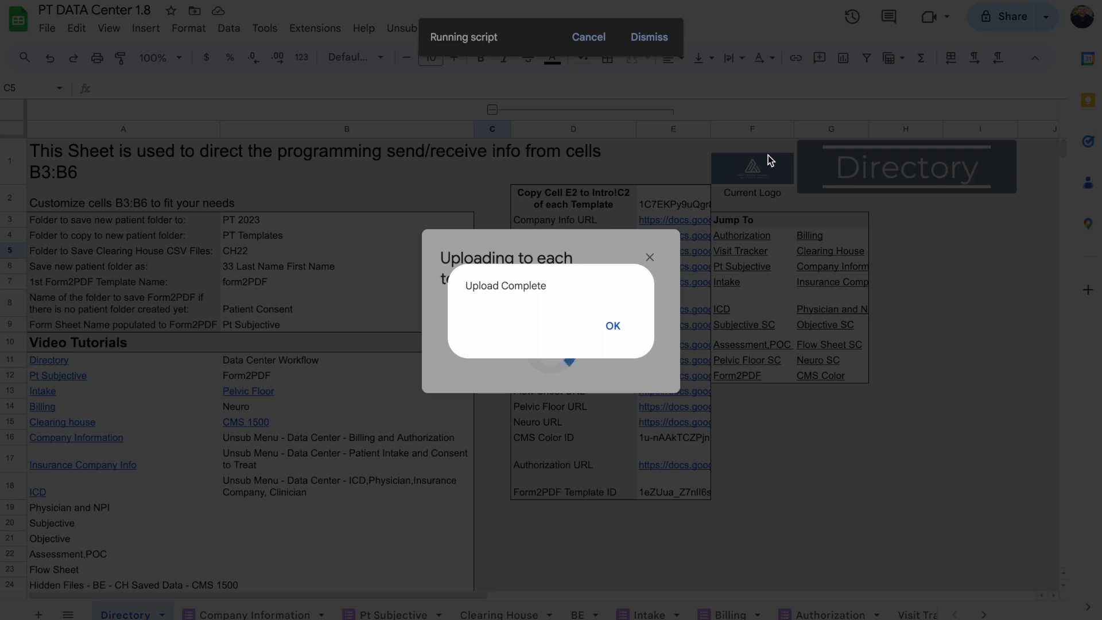
click(613, 325)
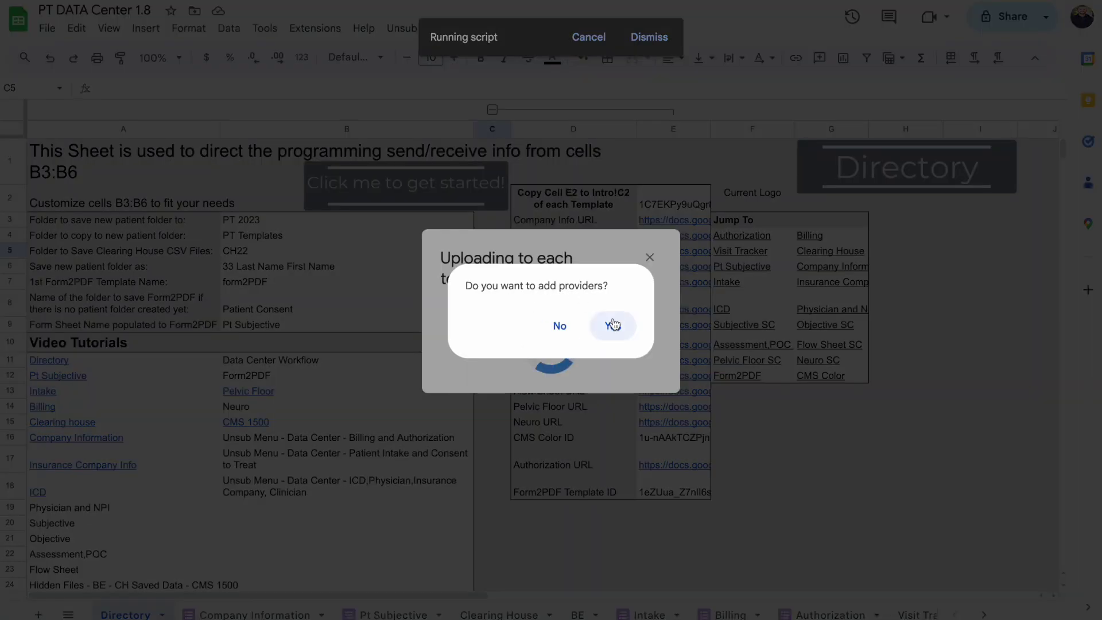
Add one provider by entering their name and title, NPI, and state license number
click(612, 324)
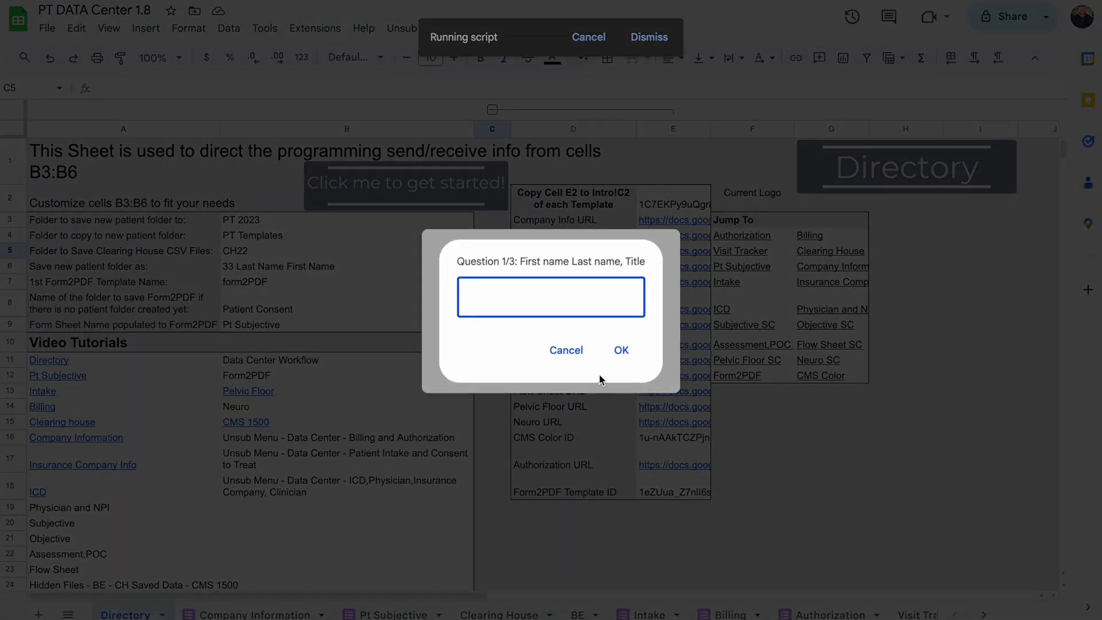
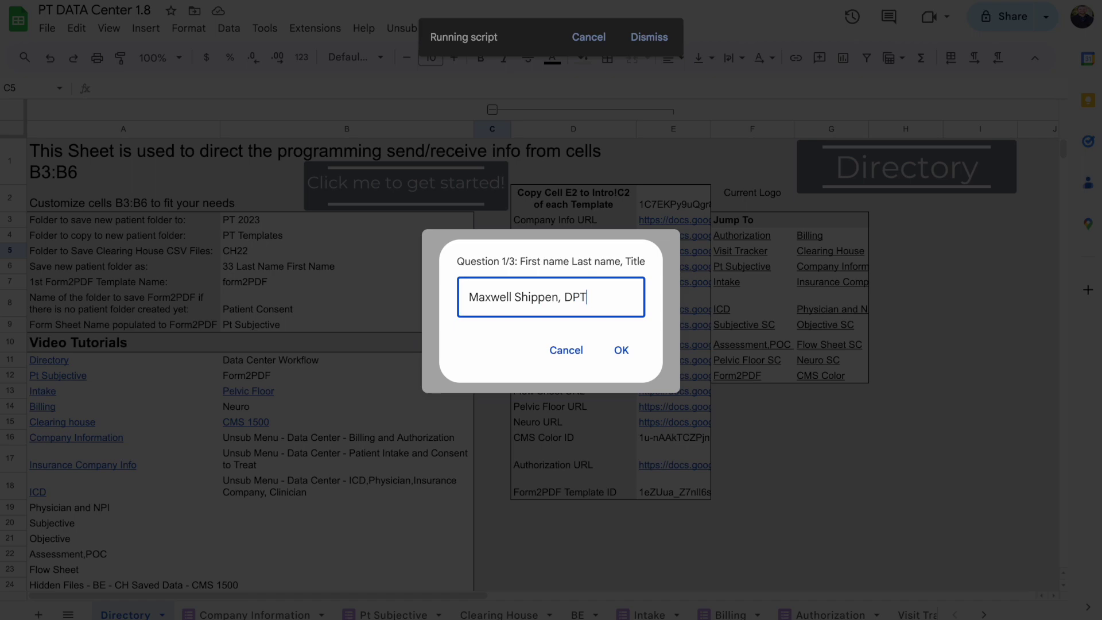
key(Return)
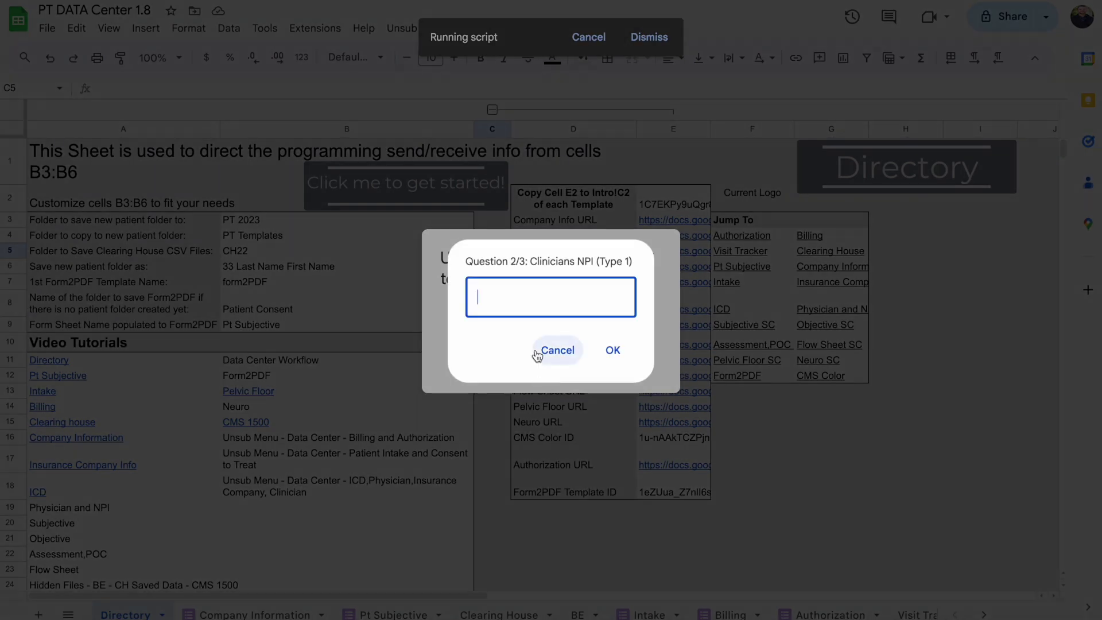
text(1234567890)
click(611, 350)
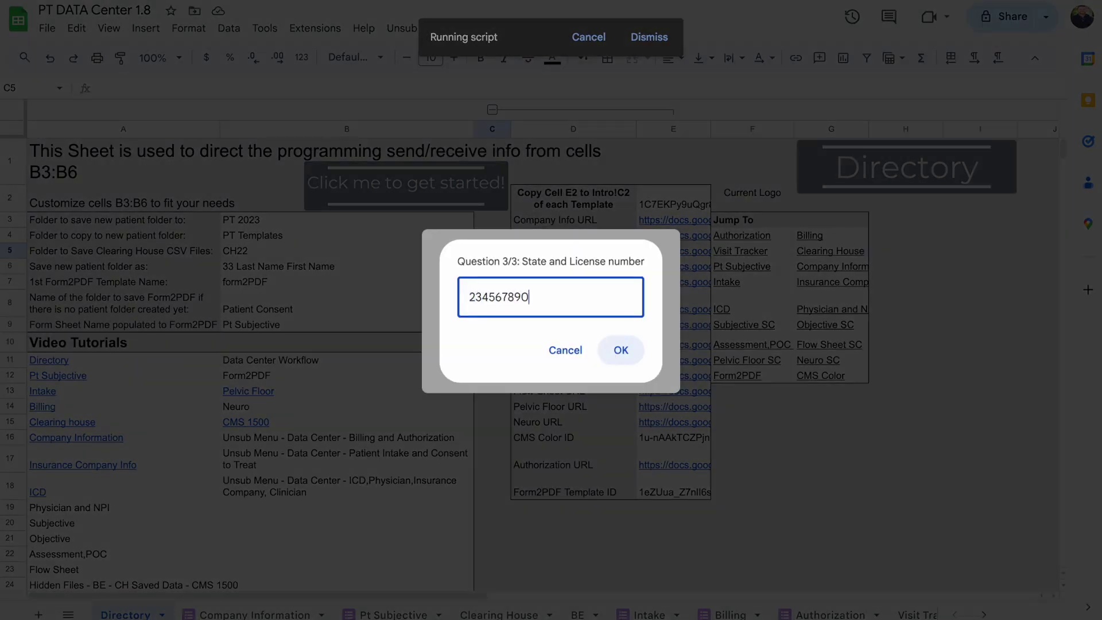
click(607, 355)
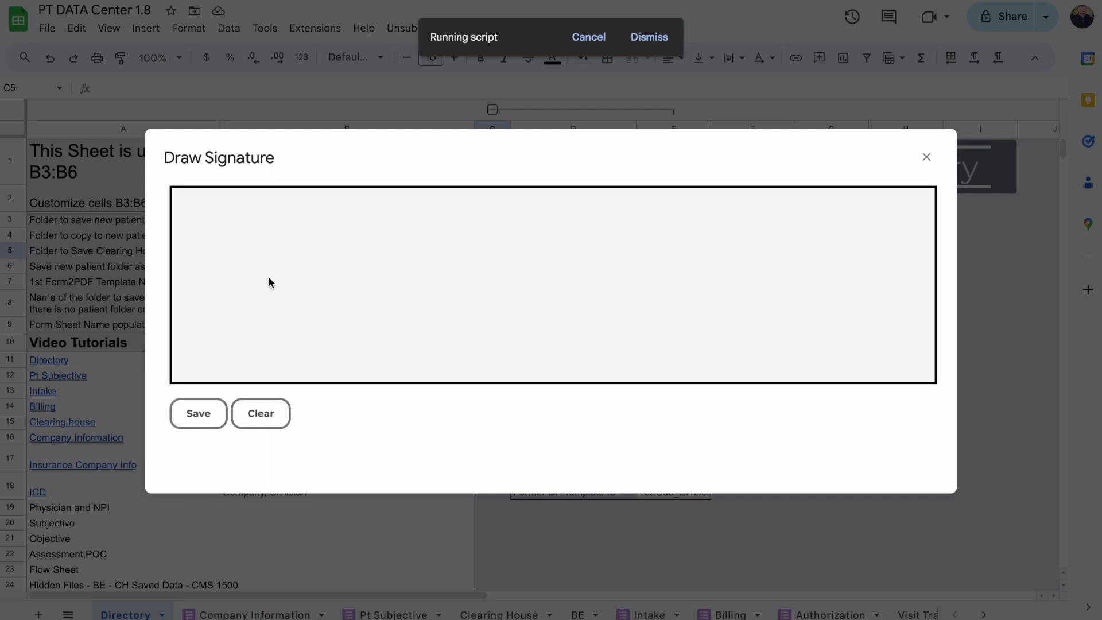
Draw the provider's signature with two strokes and save it
mouse_move(246, 271)
mouse_down()
mouse_move(381, 244)
mouse_move(540, 357)
mouse_up()
drag(368, 360, 598, 191)
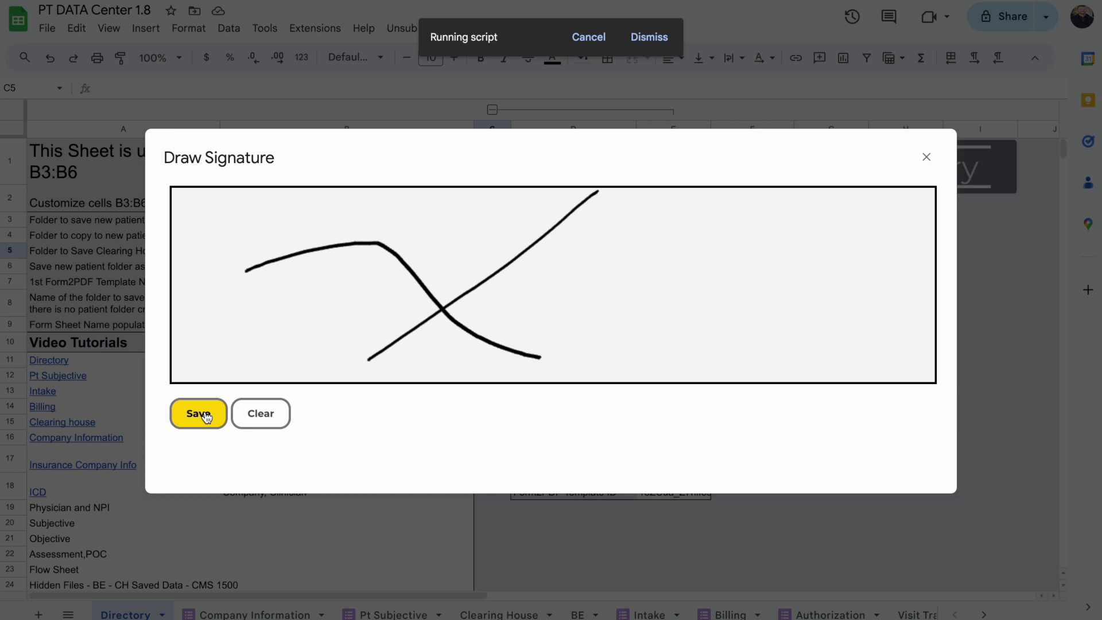
click(207, 417)
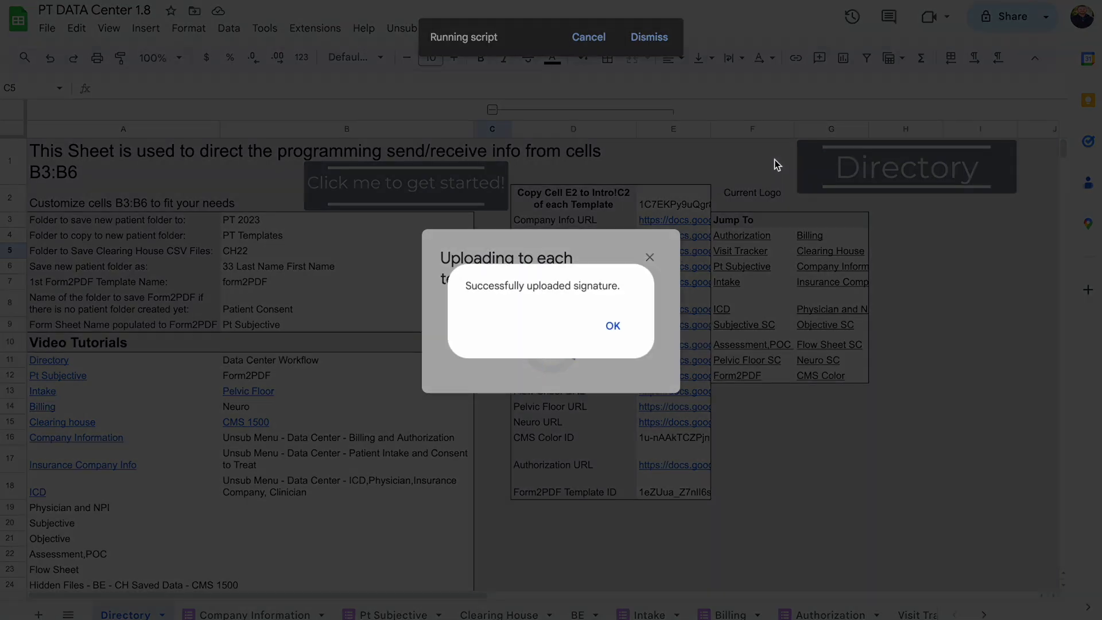
Dismiss the signature upload confirmations and return to the Drive folder listing
click(610, 326)
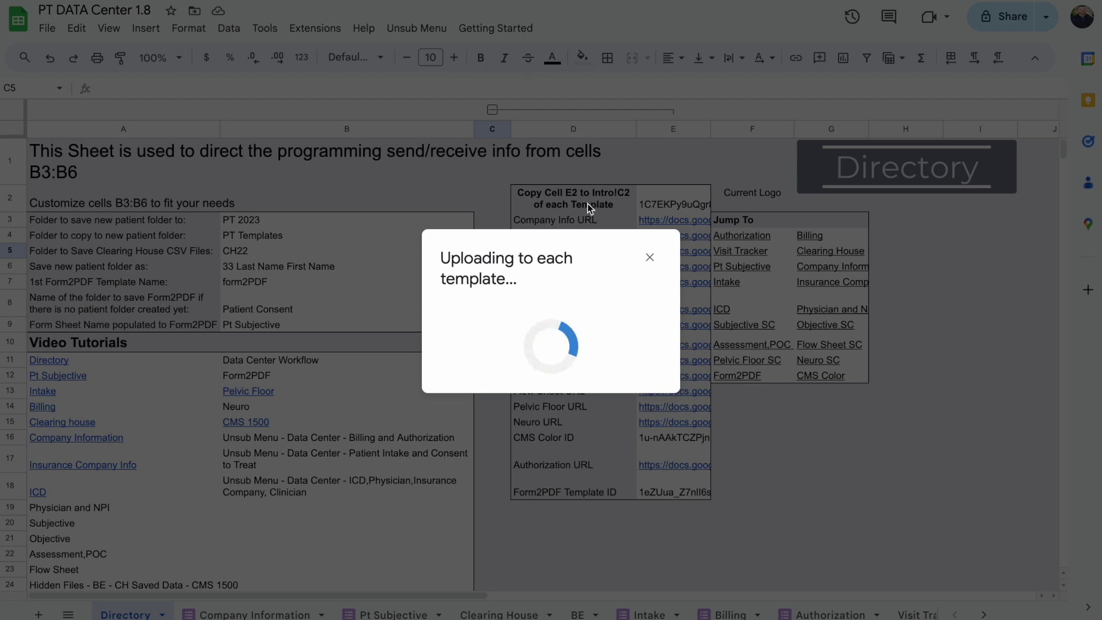
click(650, 257)
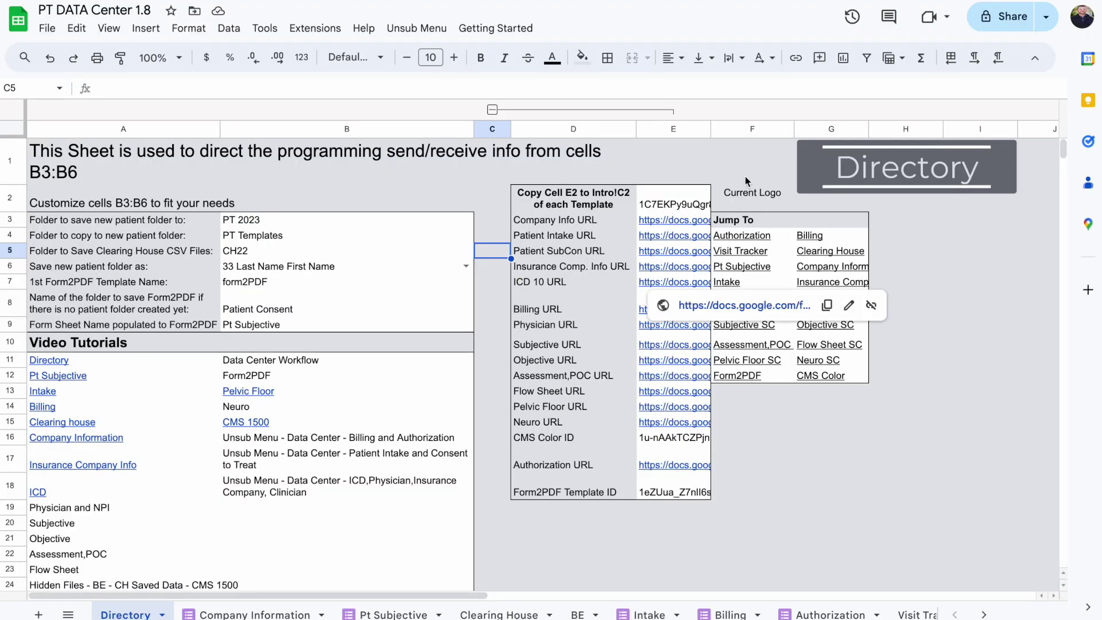
click(367, 6)
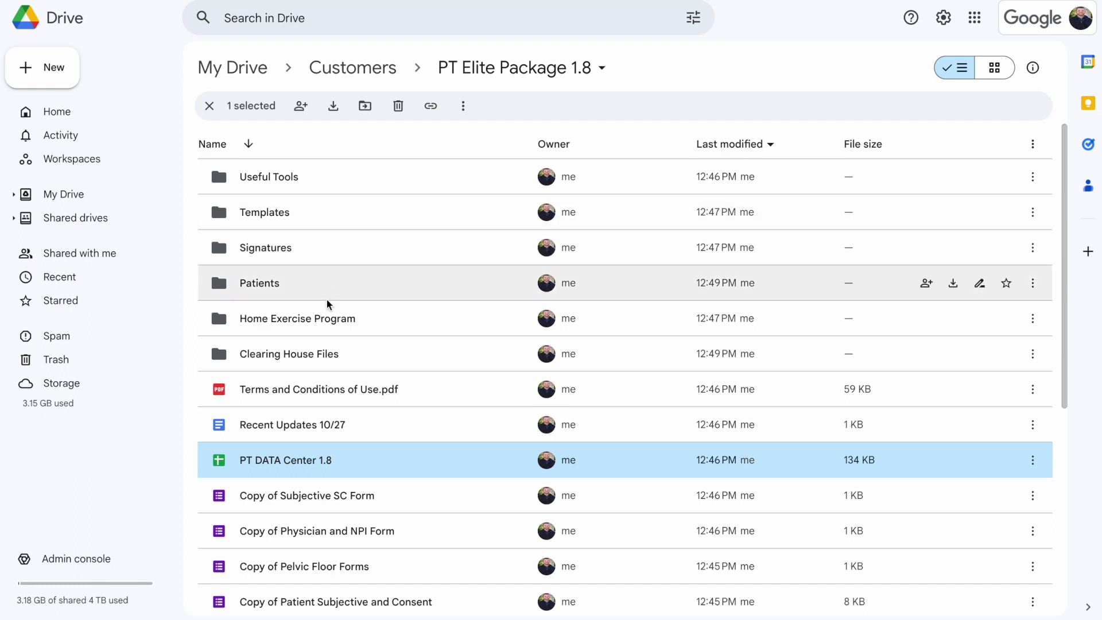
Open the UE spreadsheet via Templates › PT Templates
double_click(278, 214)
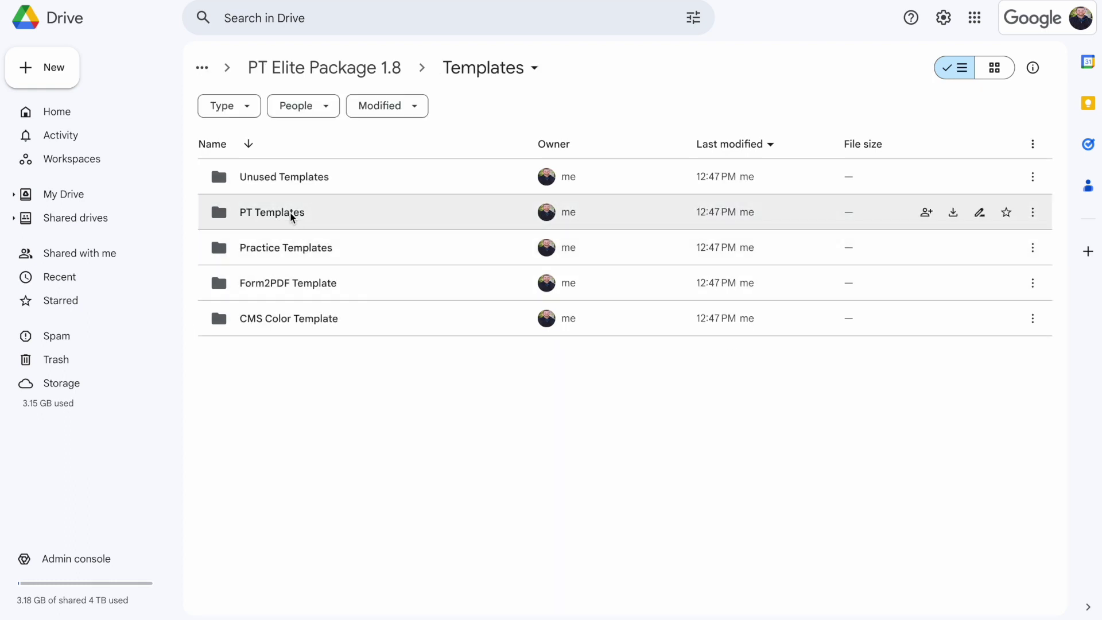
double_click(290, 214)
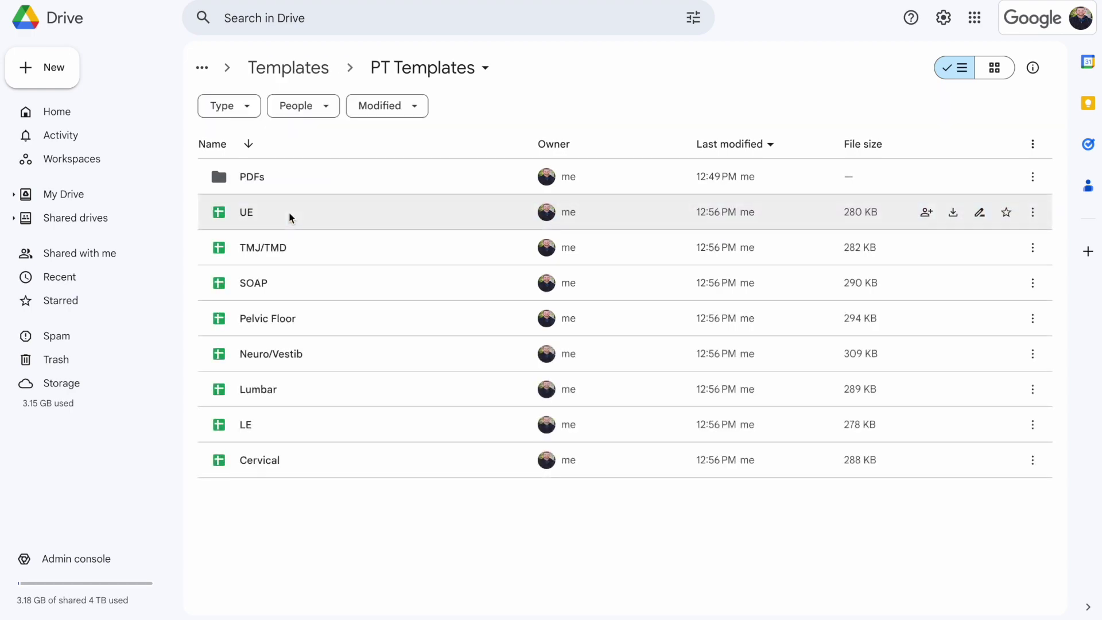
double_click(289, 216)
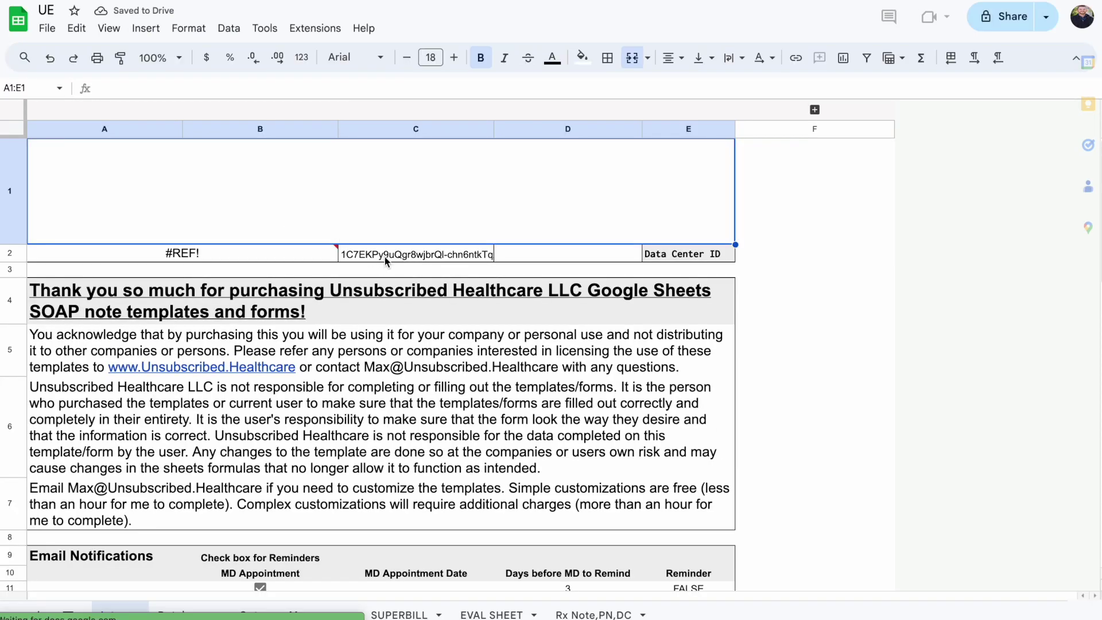
Check the Data Center ID in C2 and allow the UE template to connect
click(385, 257)
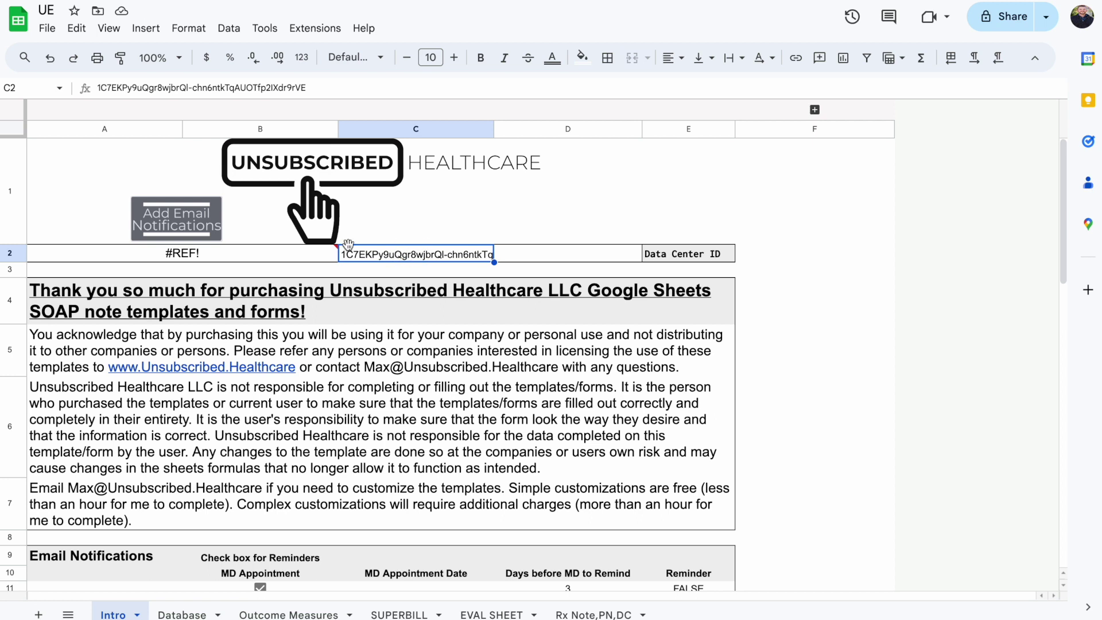
click(285, 256)
click(493, 360)
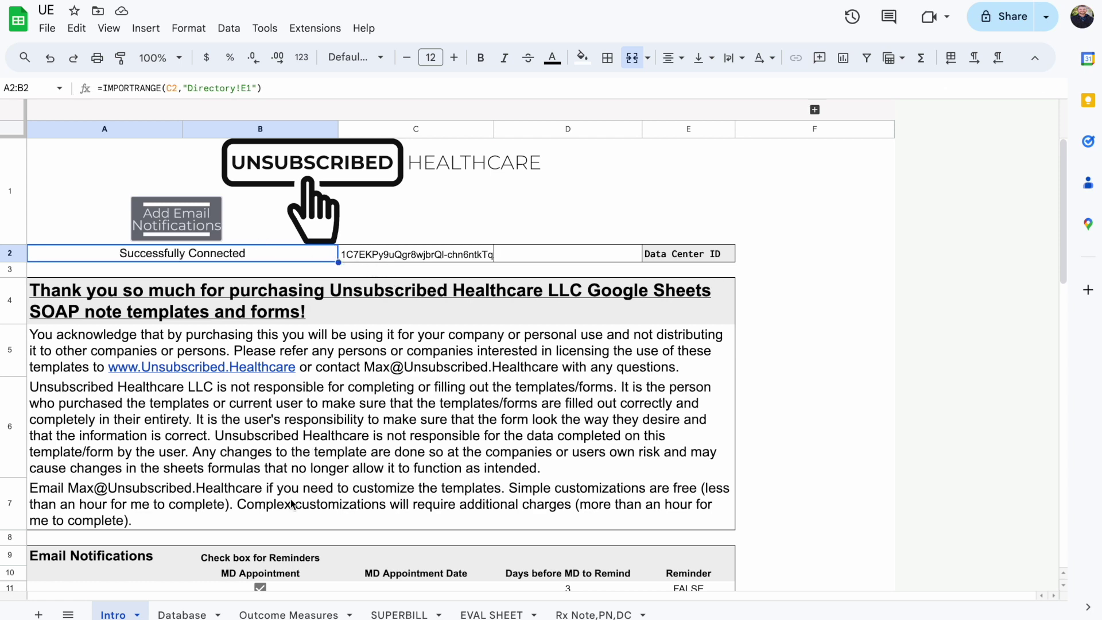
Review the Database sheet's company details, clinician info in row 22 and the E22 signature
click(182, 613)
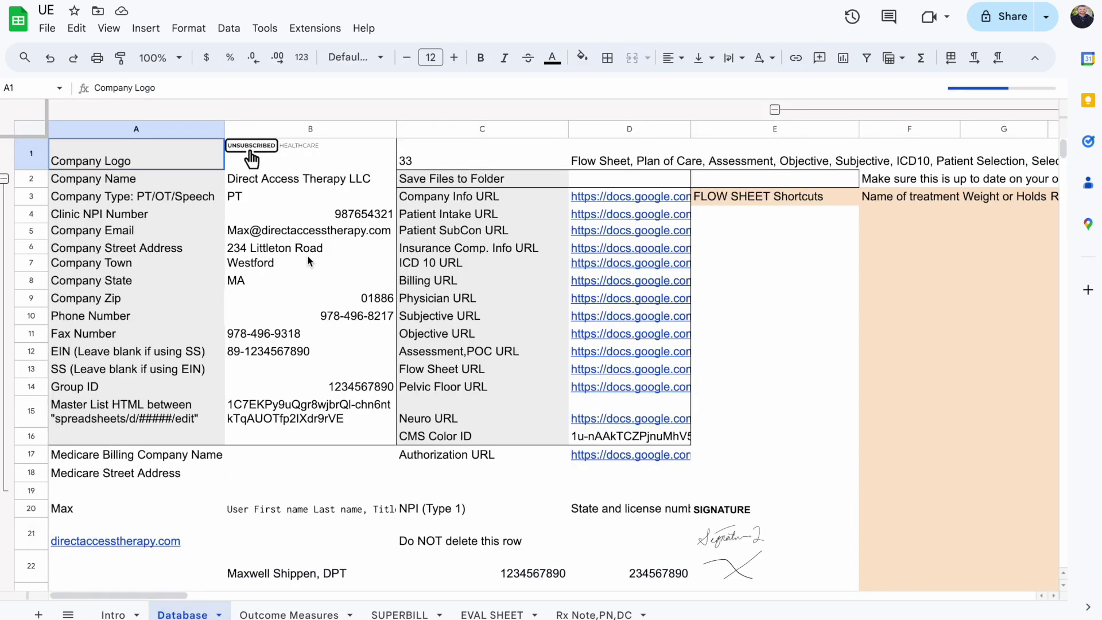
click(364, 230)
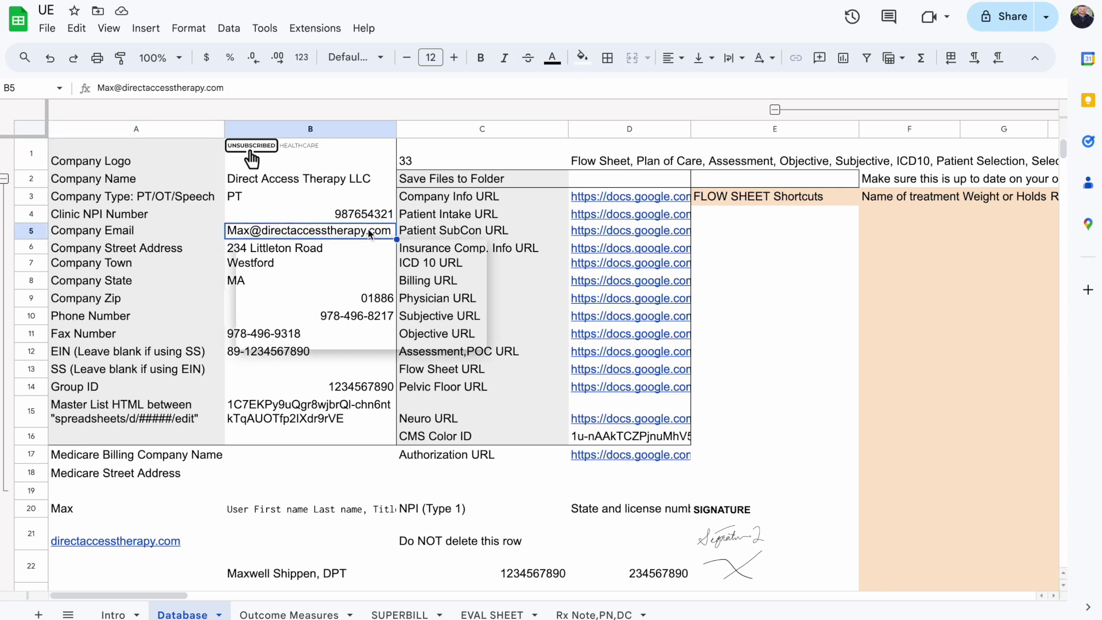
key(Down)
key(Down)
key(Down)
key(Down)
key(Down)
key(Down)
key(Down)
key(Up)
key(Up)
key(Up)
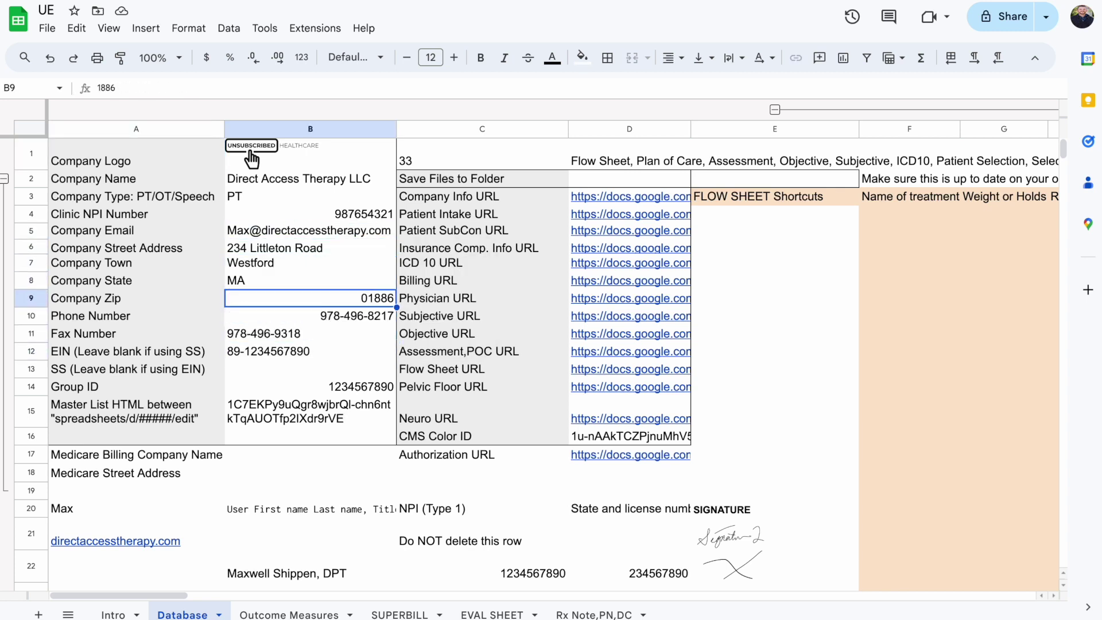
scroll(492, 370, down, 1)
click(730, 524)
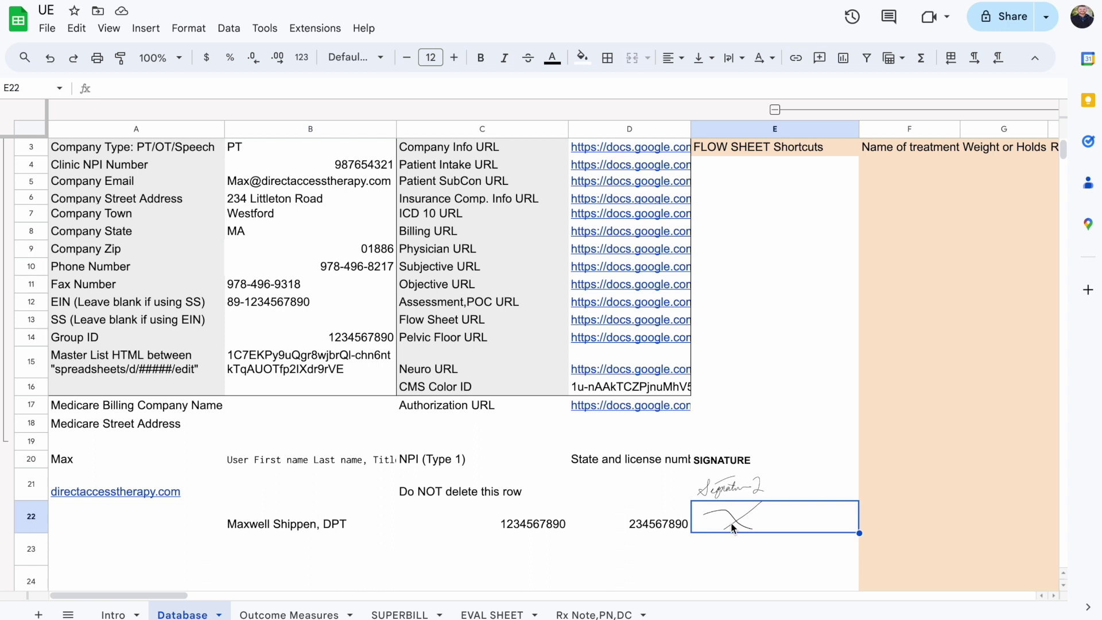
key(Left)
key(Left)
key(Left)
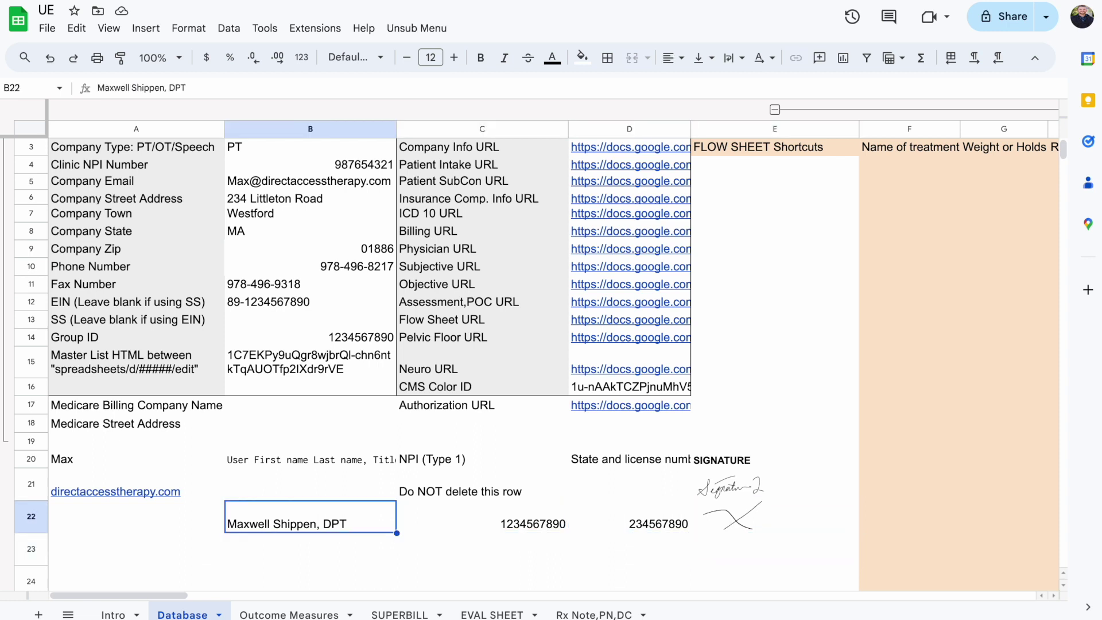
key(Right)
key(Right)
key(Right)
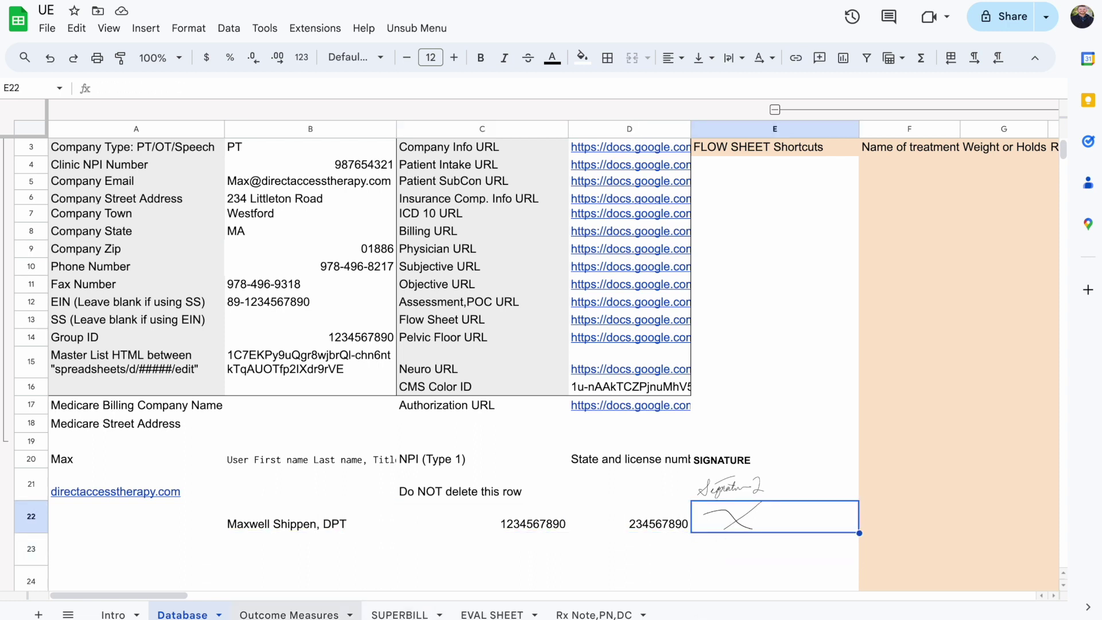
Reload the EVAL SHEET and check the company name in A4 and type in A5
click(492, 613)
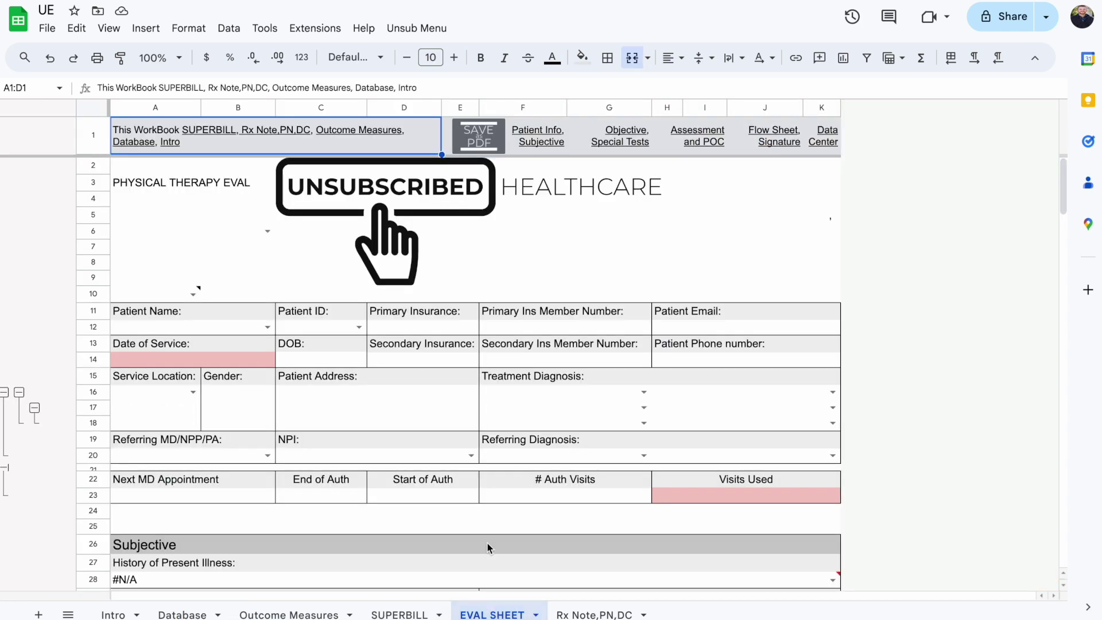
click(271, 233)
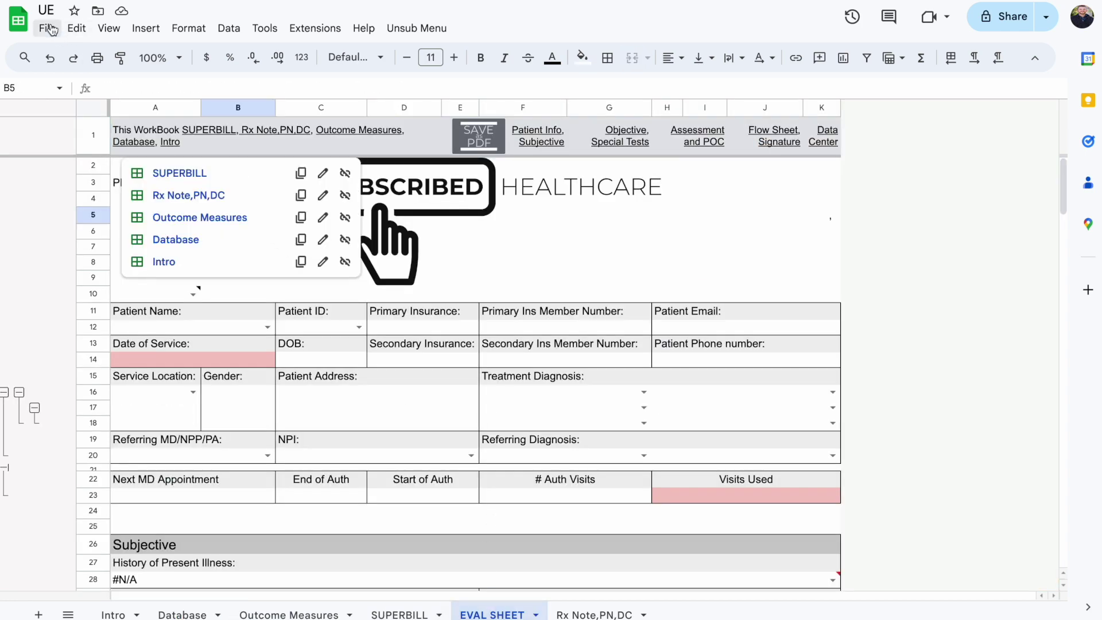
key(F5)
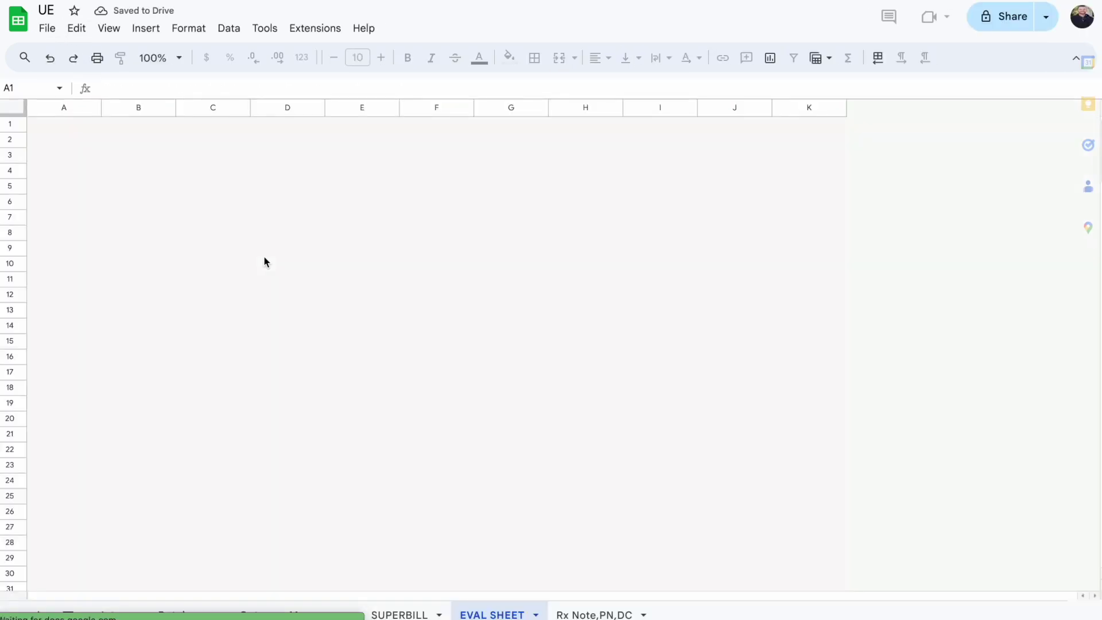
click(189, 206)
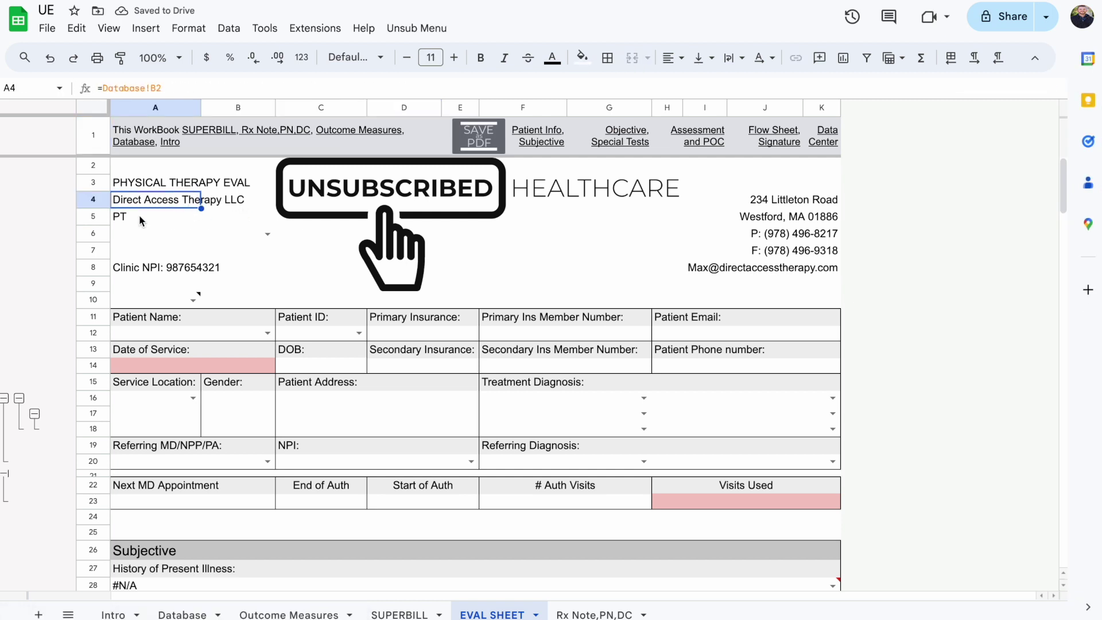
click(201, 220)
Choose the clinician in A6, confirm the clinician NPI in A7 and the clinic NPI in row 8, then return to Company Information
click(266, 235)
click(217, 263)
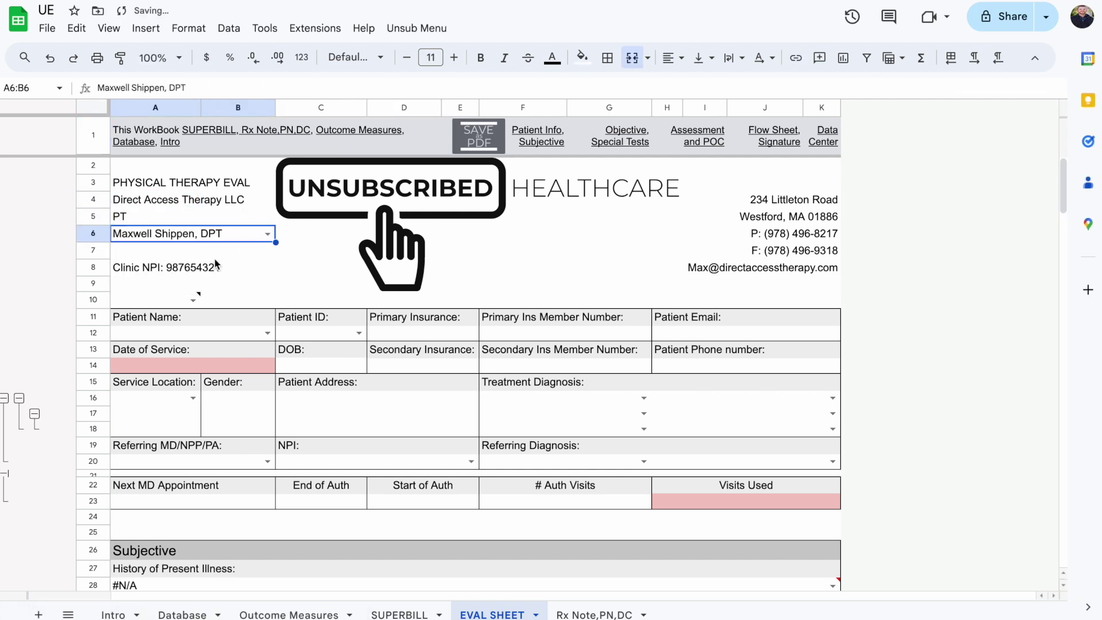
click(177, 251)
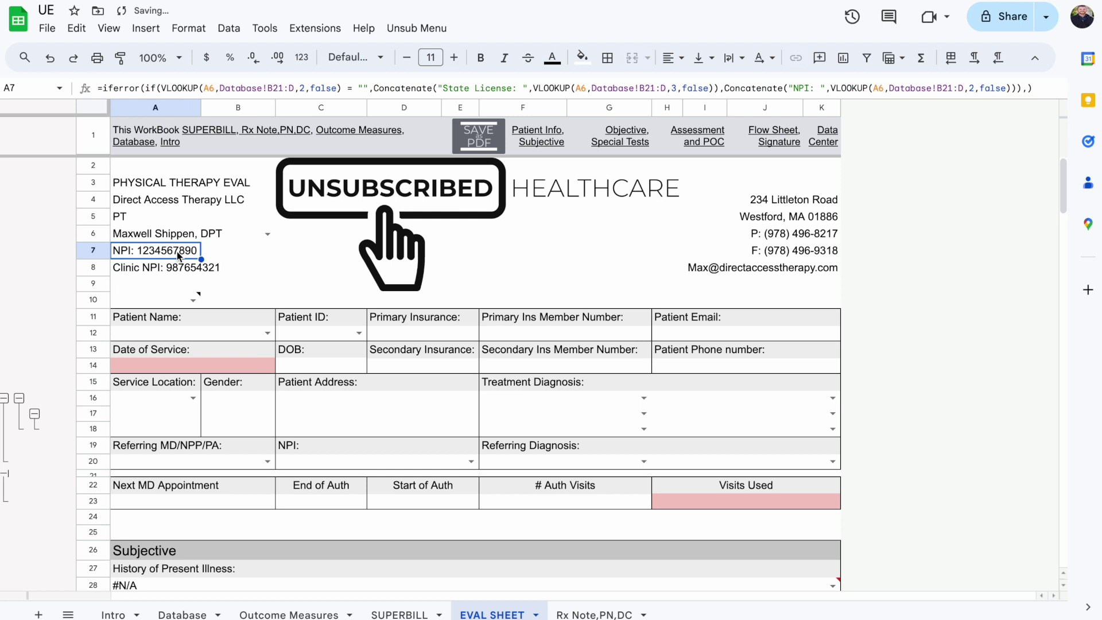
click(258, 268)
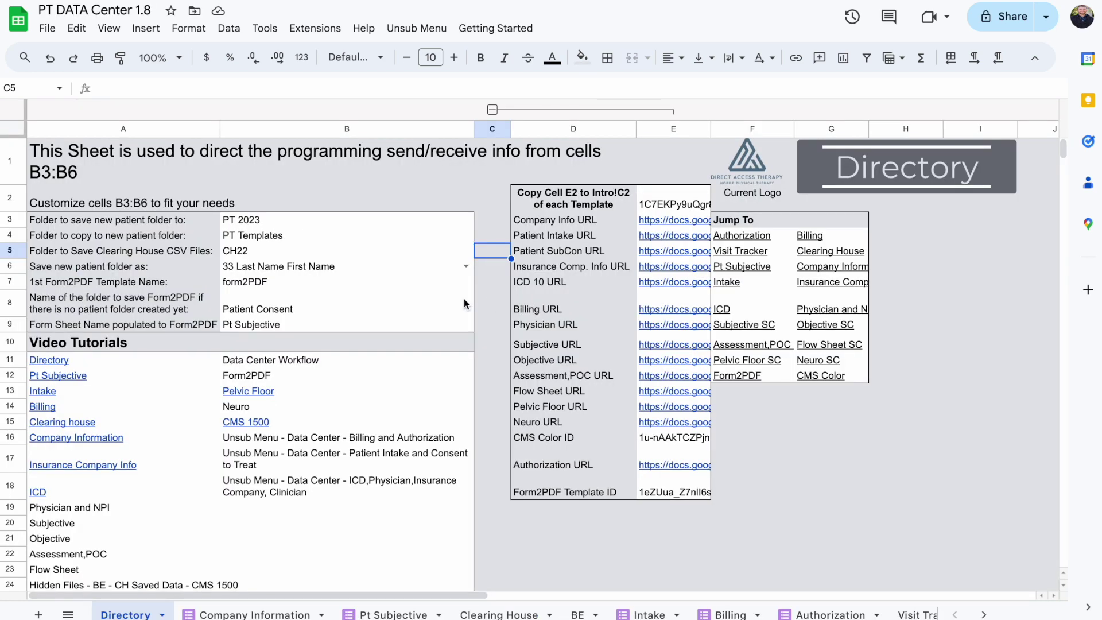
click(338, 208)
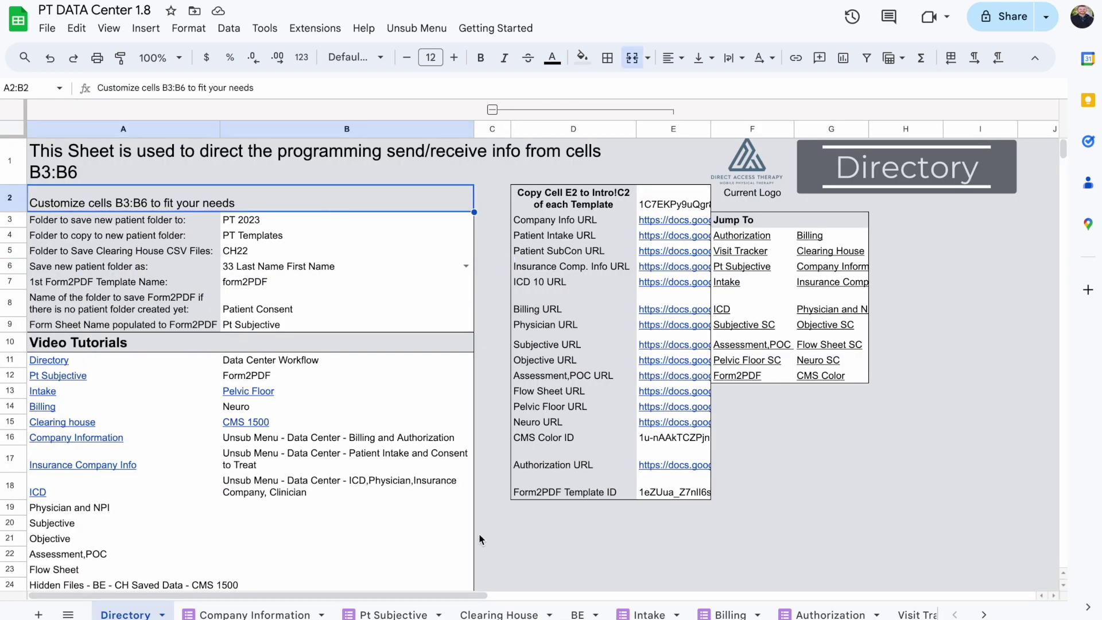
click(255, 613)
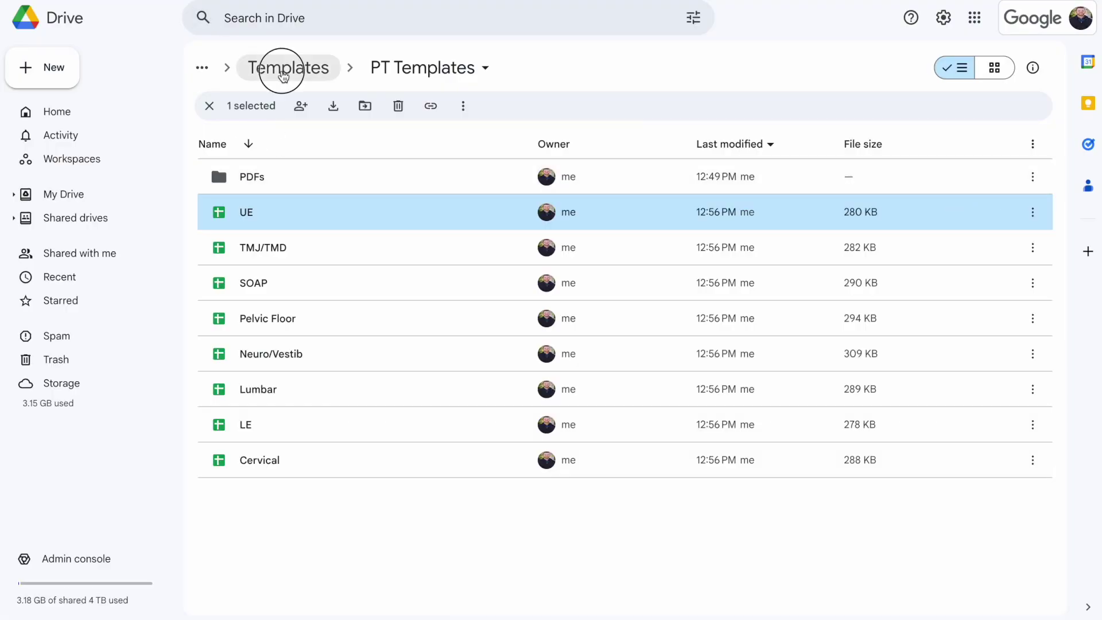
click(283, 67)
Go up to the PT Elite Package 1.8 folder and scroll its file list to Copy of Patient Subjective and Consent
click(312, 75)
scroll(362, 396, down, 4)
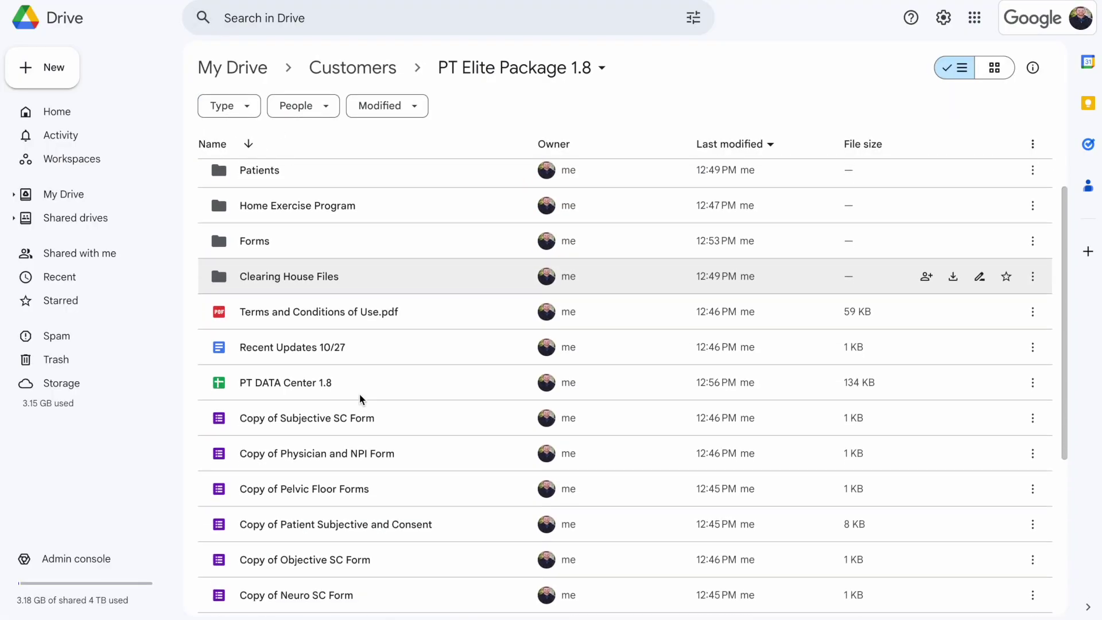
scroll(361, 398, up, 4)
scroll(361, 398, down, 3)
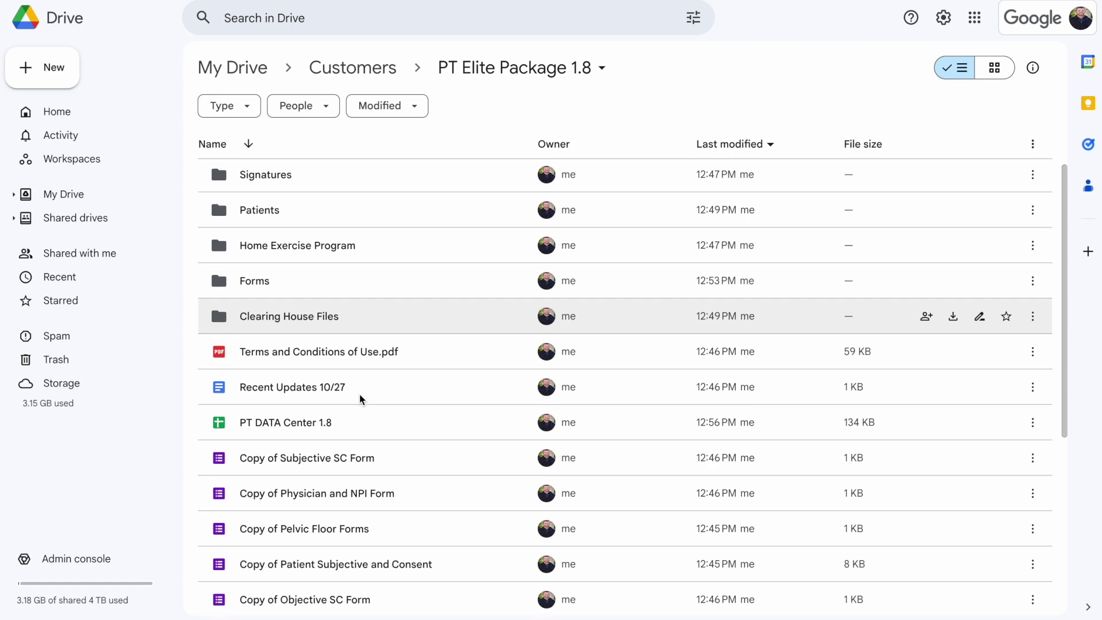
scroll(360, 397, down, 4)
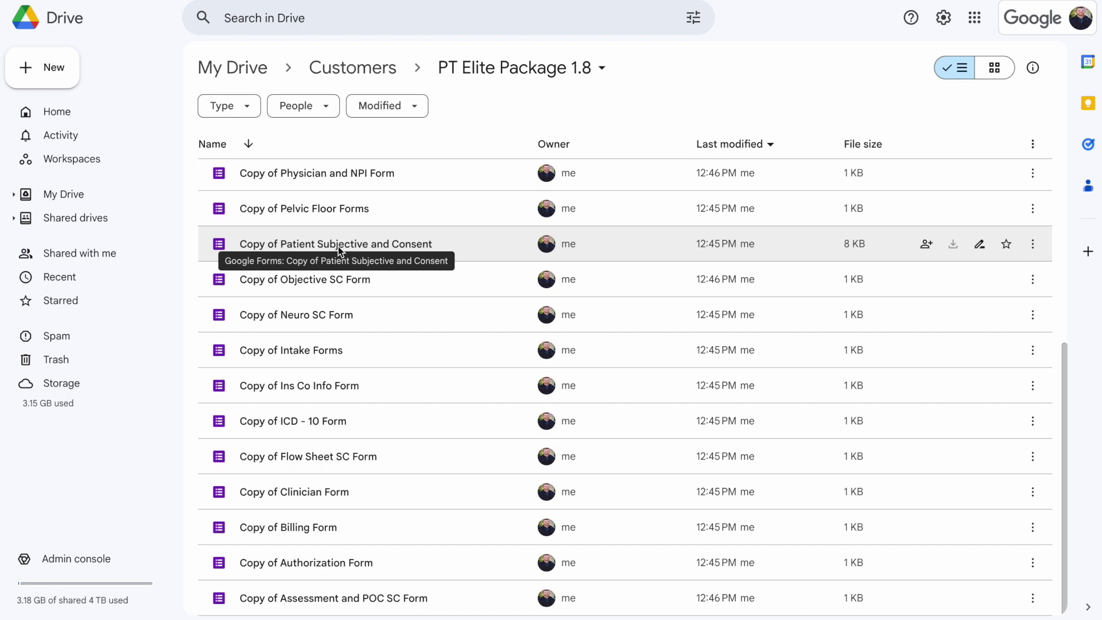
scroll(338, 247, up, 1)
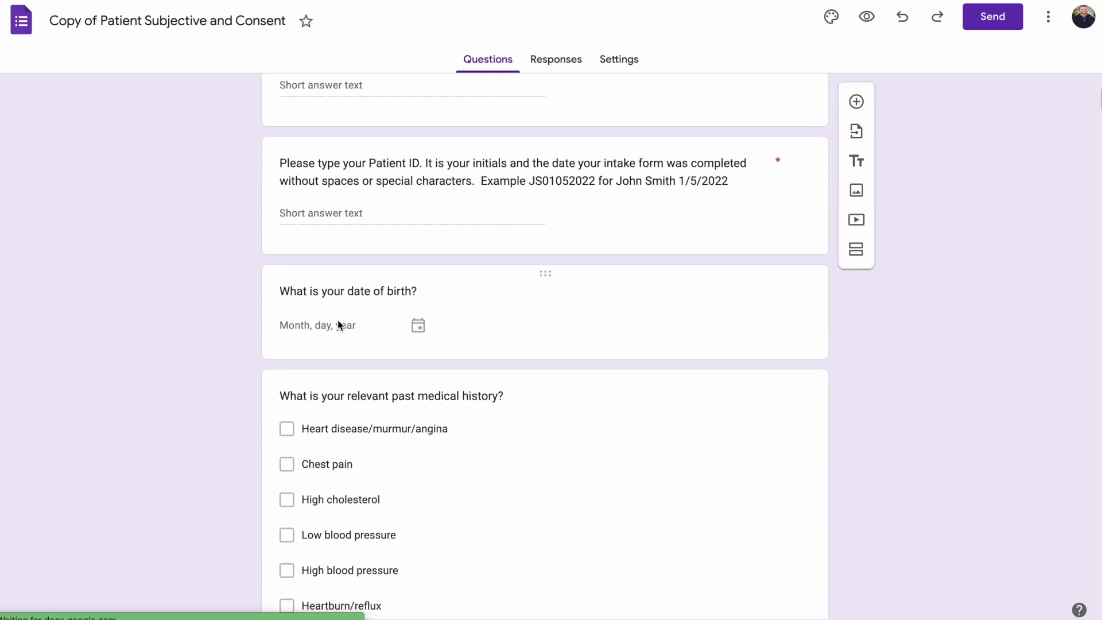
Review the consent form's medical-history questions and privacy notice, then close the form tab
scroll(364, 396, down, 20)
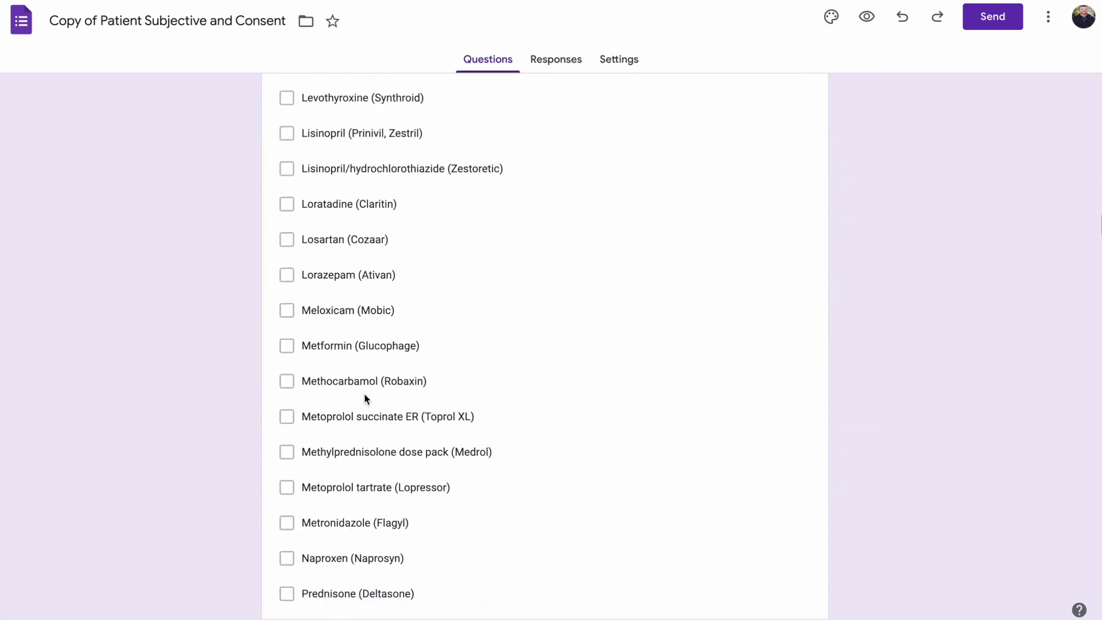
scroll(364, 392, down, 20)
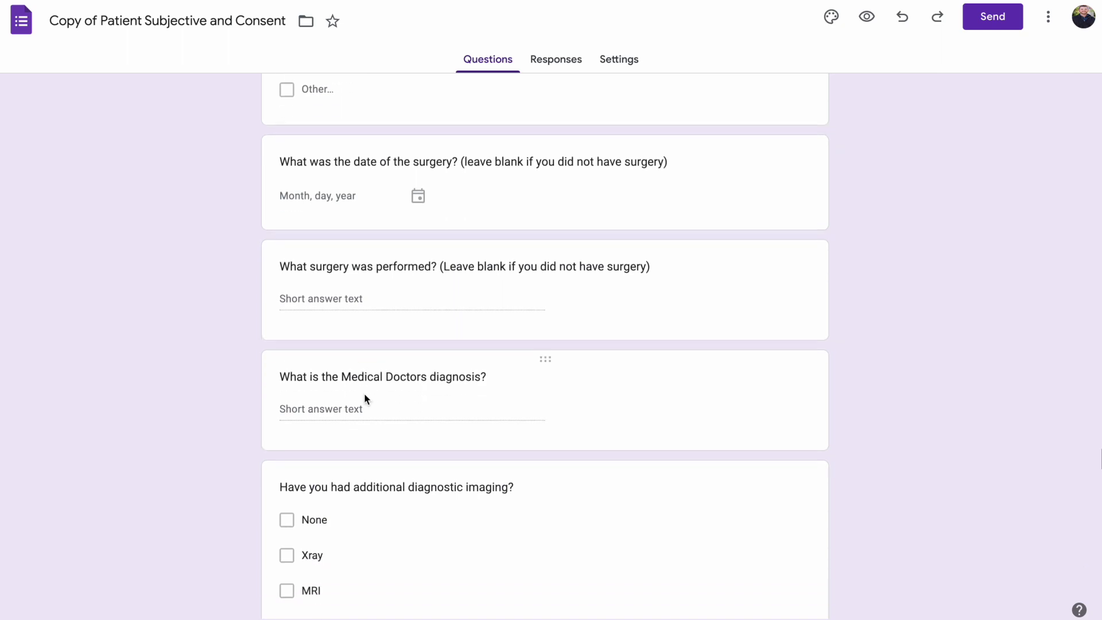
scroll(365, 395, up, 3)
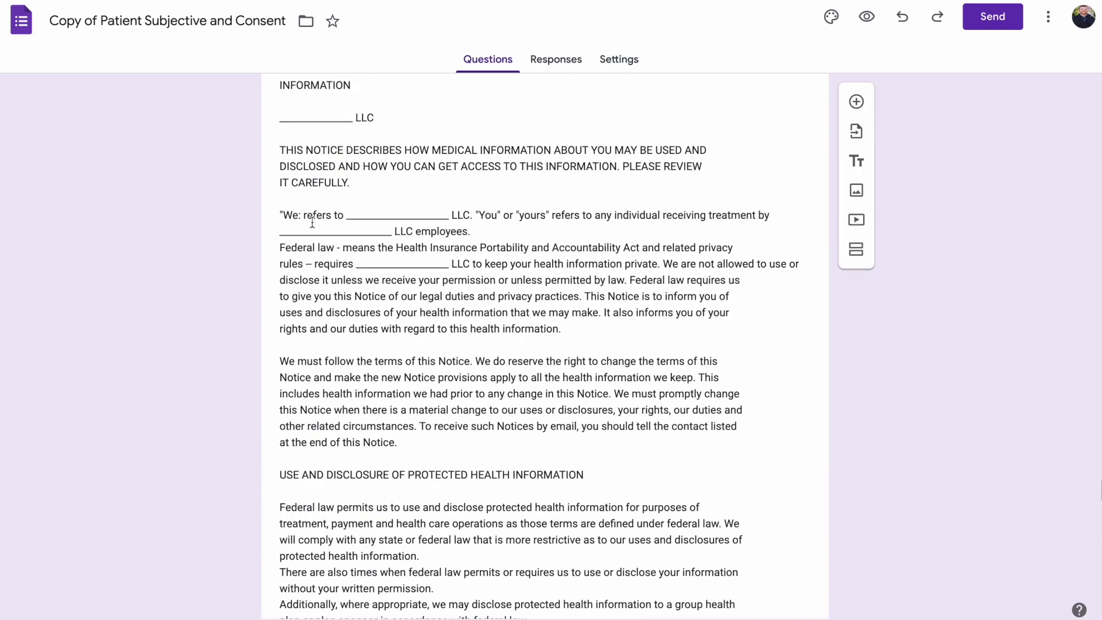
key(ctrl+w)
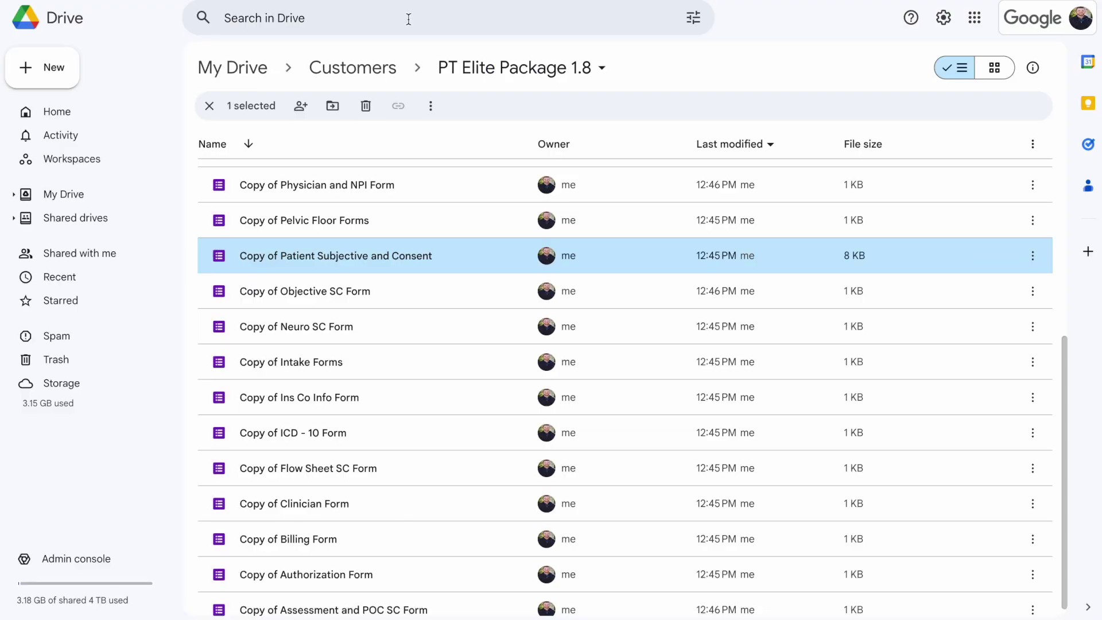
Go up to the Customers folder from the Drive breadcrumb bar
click(370, 67)
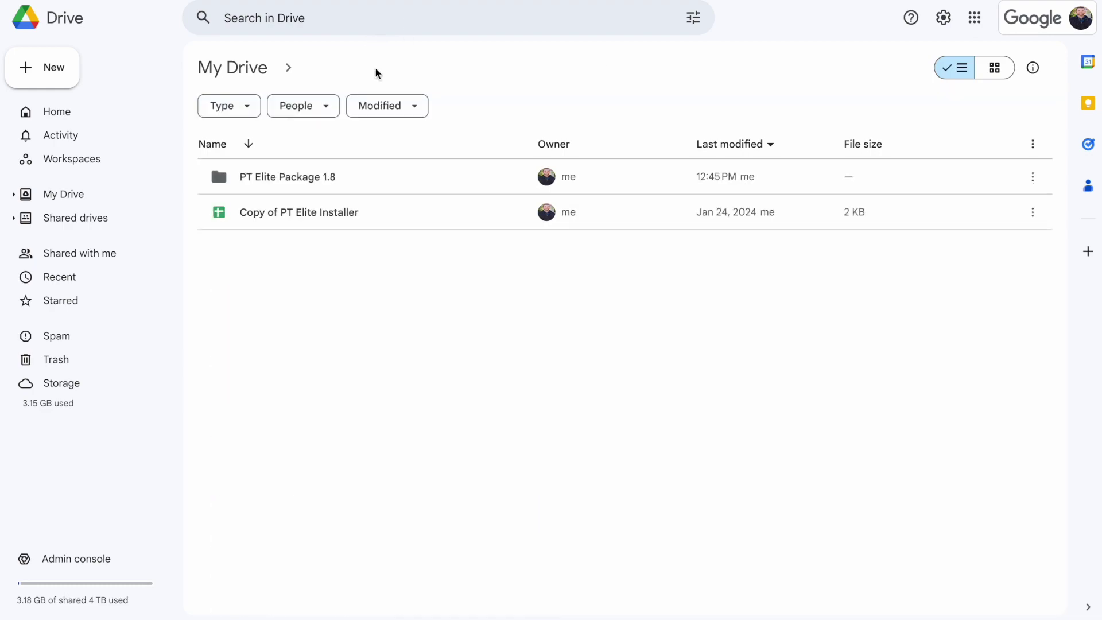